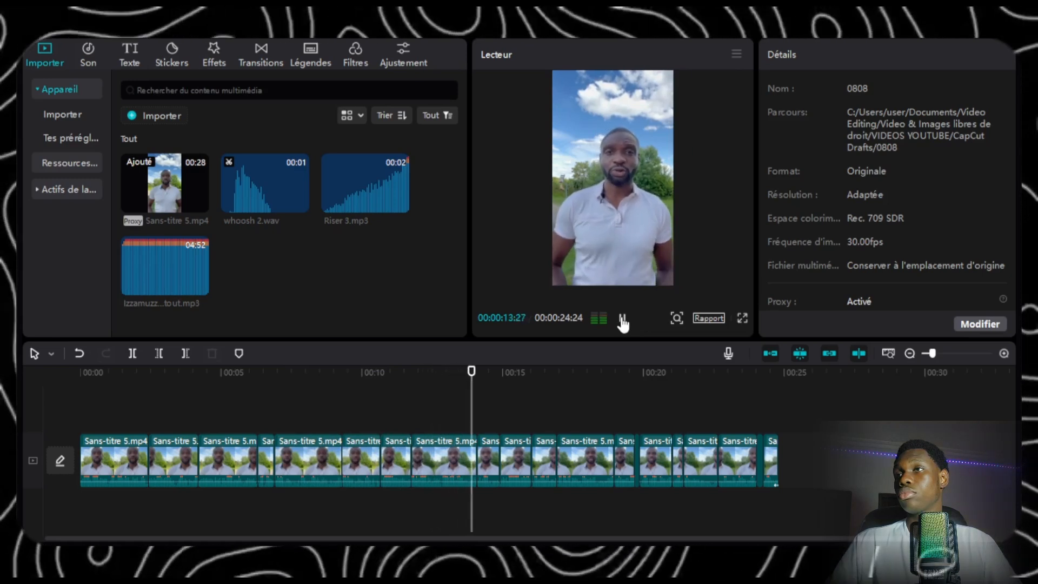
Apply the Zoom 2 intro animation to the first clip on the timeline.
left_click(623, 319)
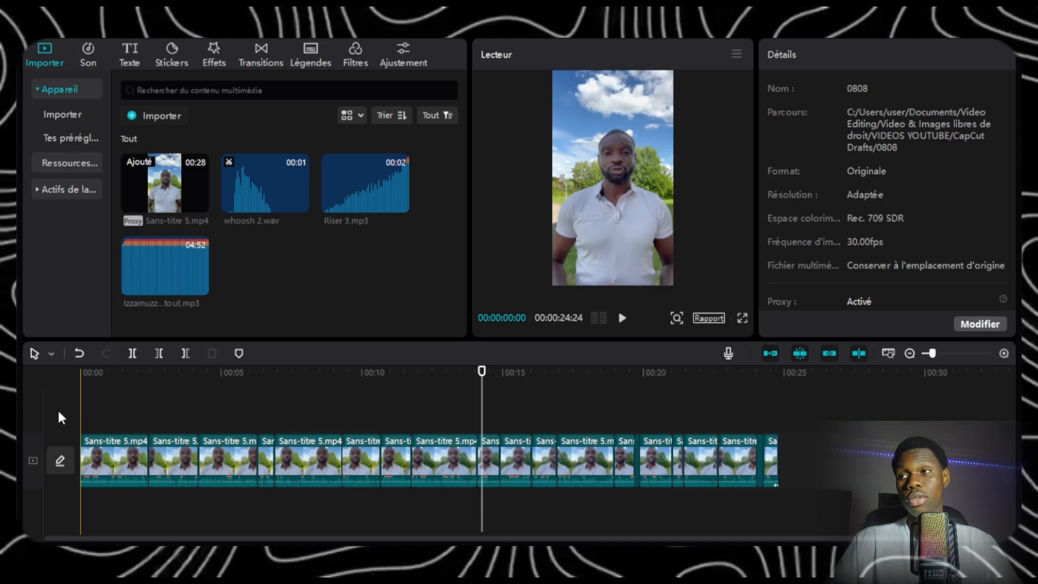
key("Home")
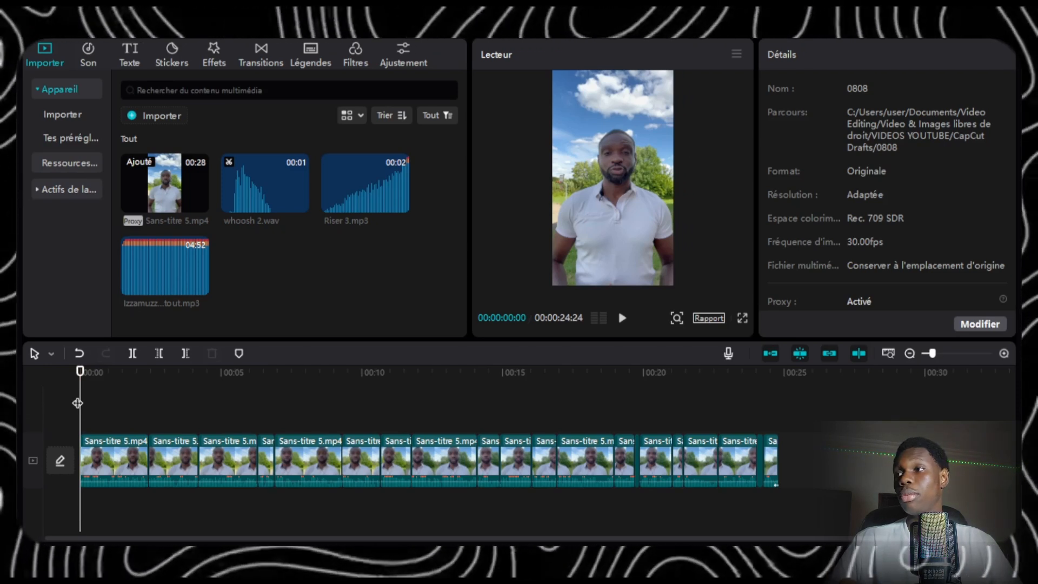
left_click(104, 458)
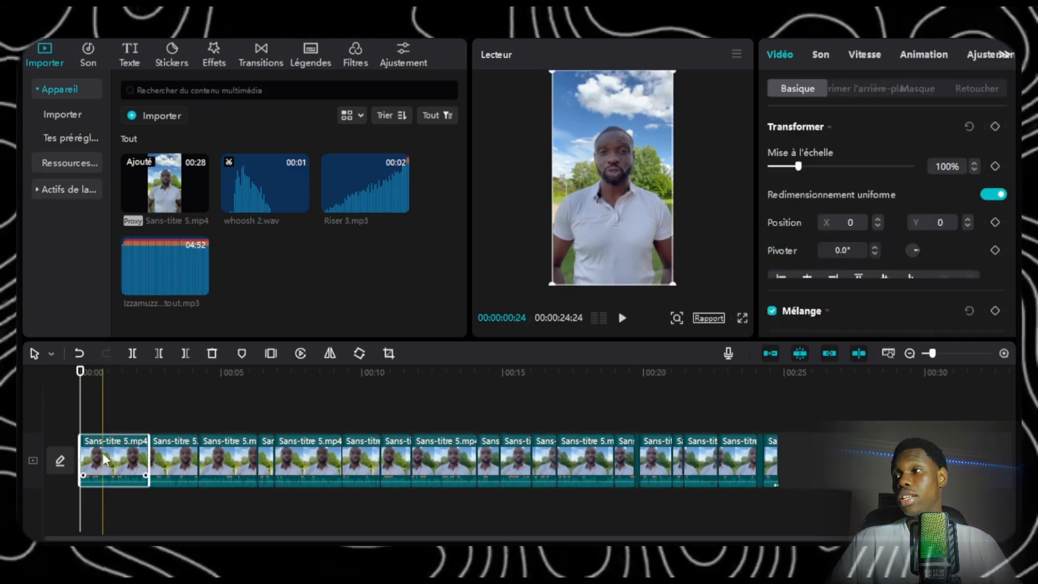
left_click(924, 56)
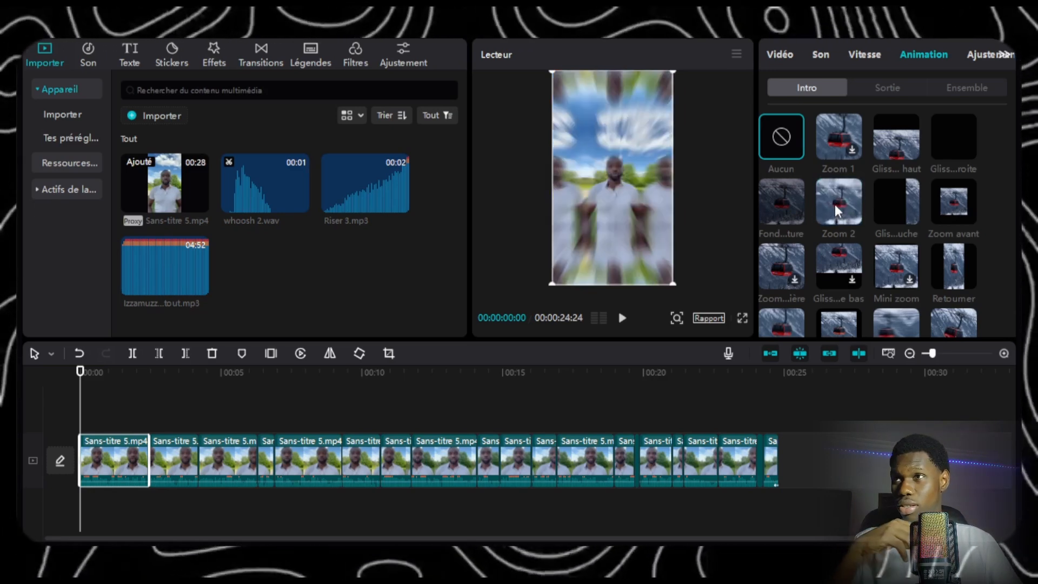
left_click(835, 204)
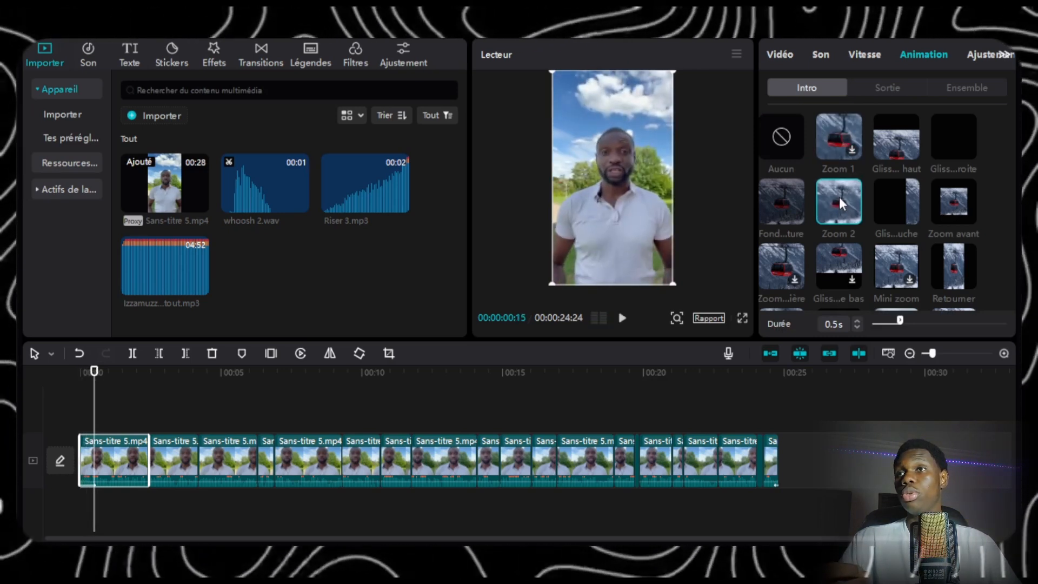
left_click(839, 201)
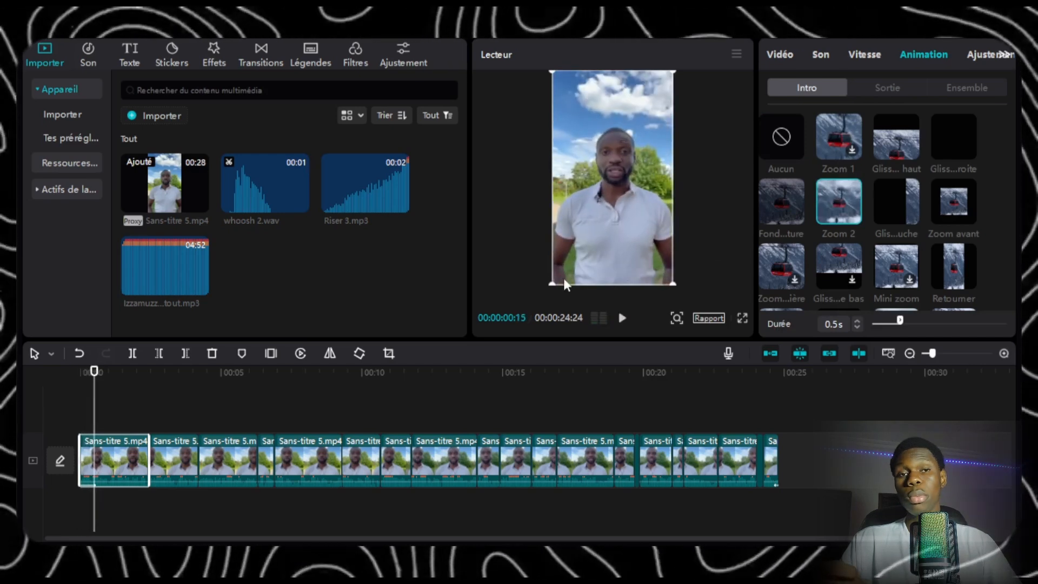
Add whoosh 2.wav at the very start of the timeline and play back the opening.
left_click(52, 392)
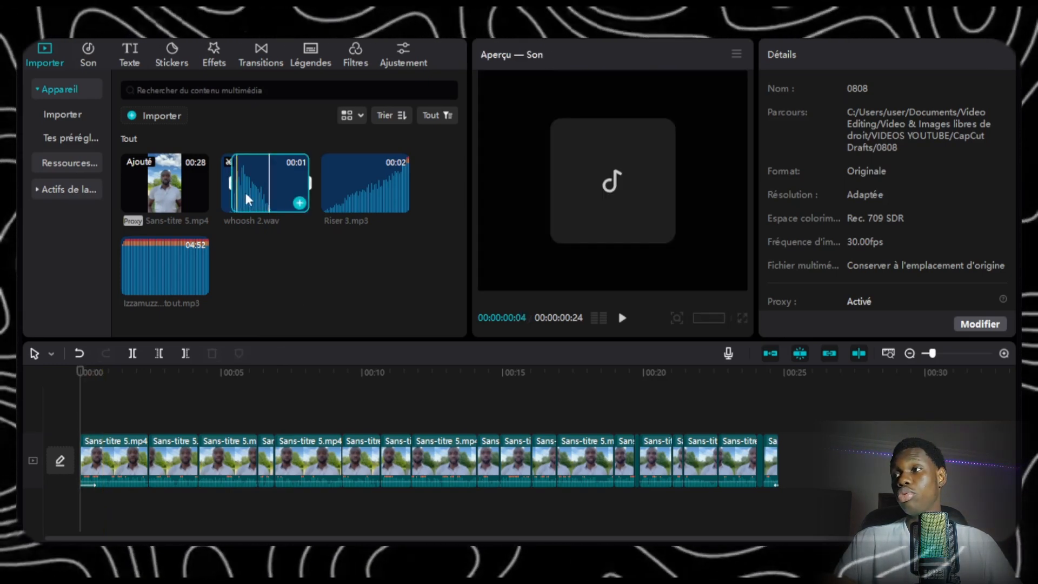
left_click(299, 203)
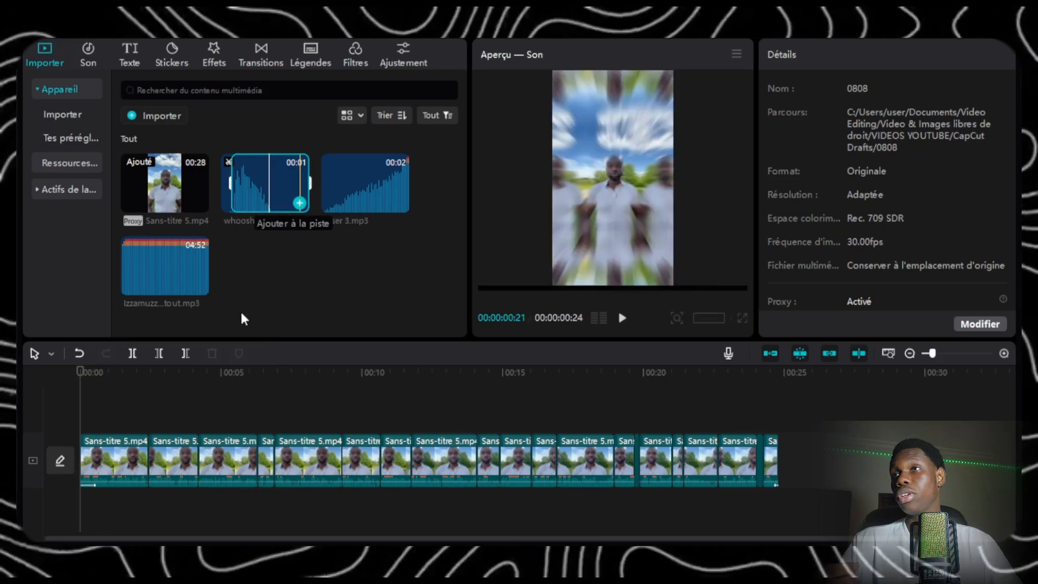
left_click(64, 406)
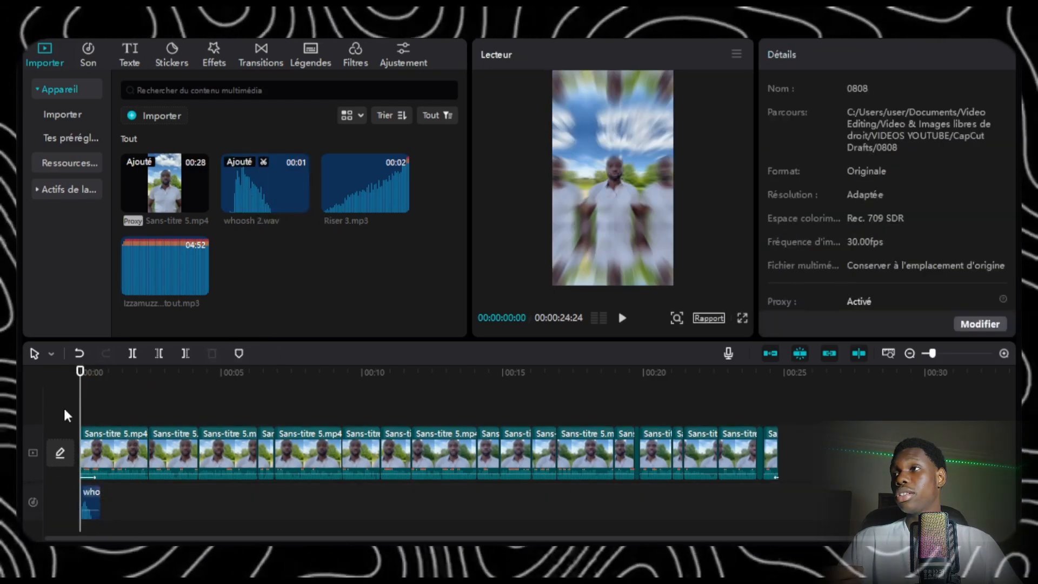
left_click(619, 319)
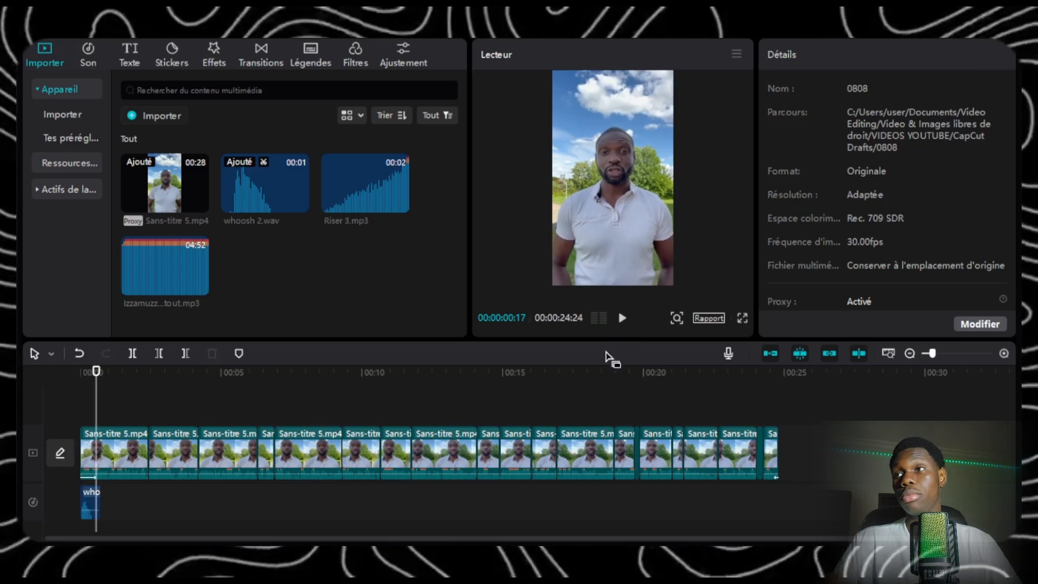
left_click(60, 400)
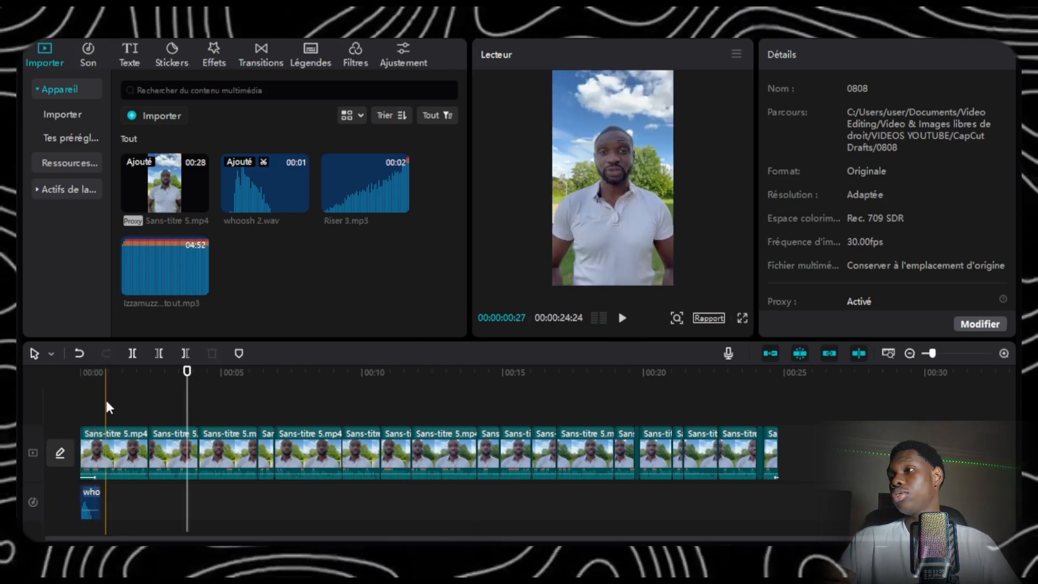
Place Riser 3.mp3 on a separate audio track directly after the whoosh, ending at the first cut between clips.
left_click(106, 403)
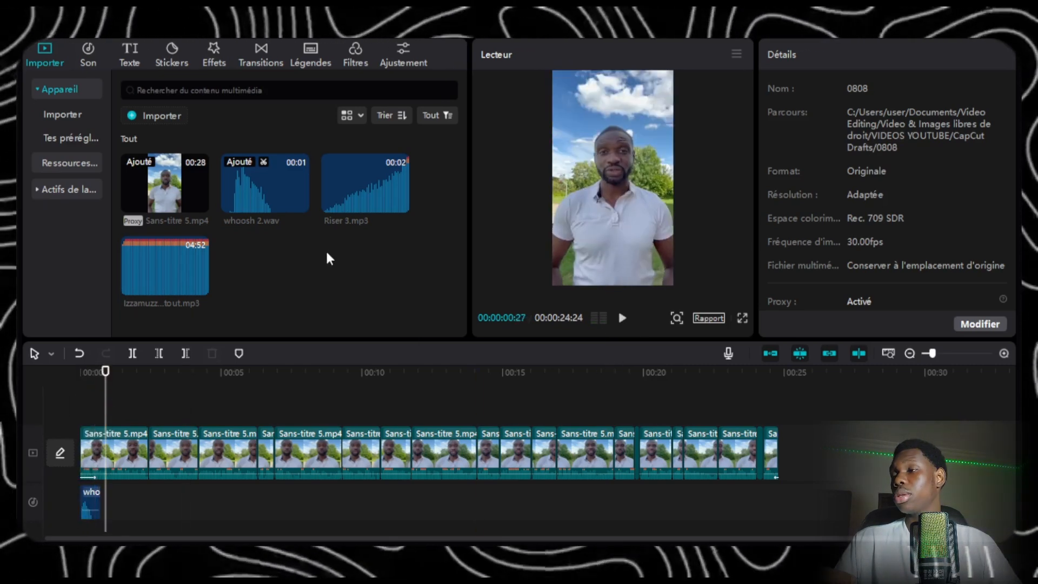
left_click_drag(367, 199, 118, 507)
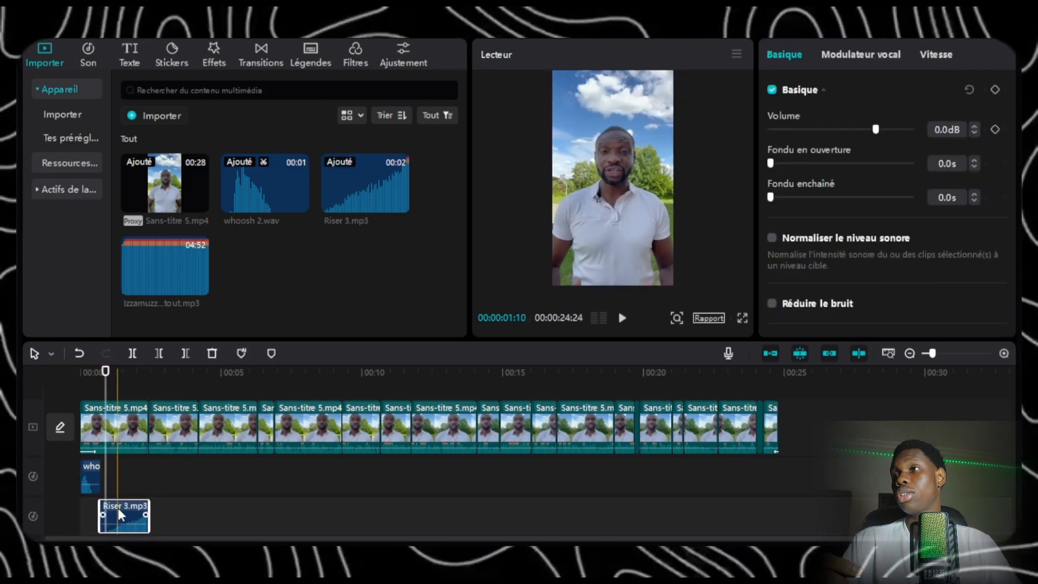
left_click(150, 462)
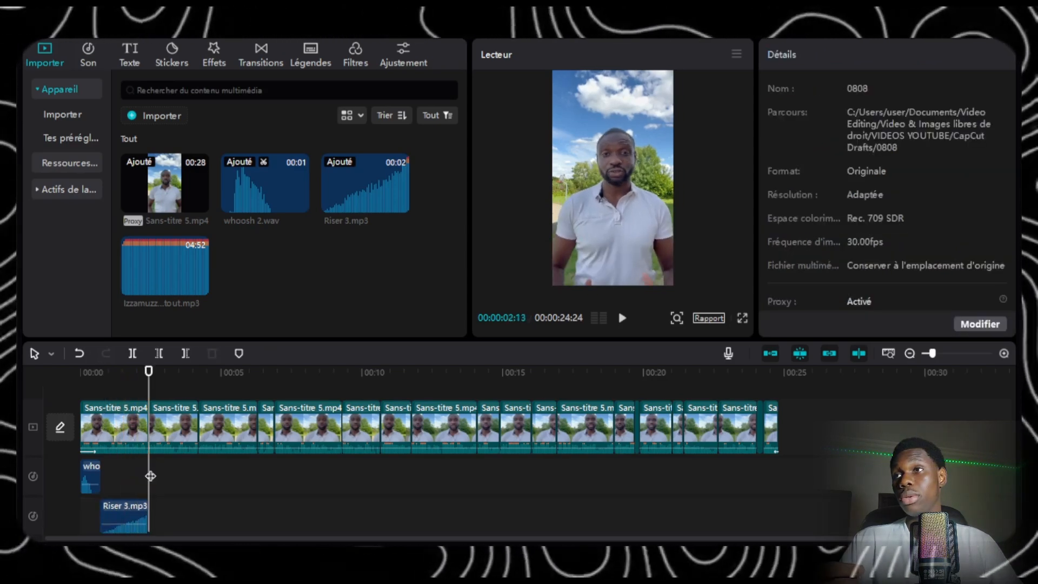
Set the Riser 3.mp3 clip's volume to -8.9 dB and play the opening from the beginning.
left_click(125, 516)
left_click_drag(861, 131, 857, 127)
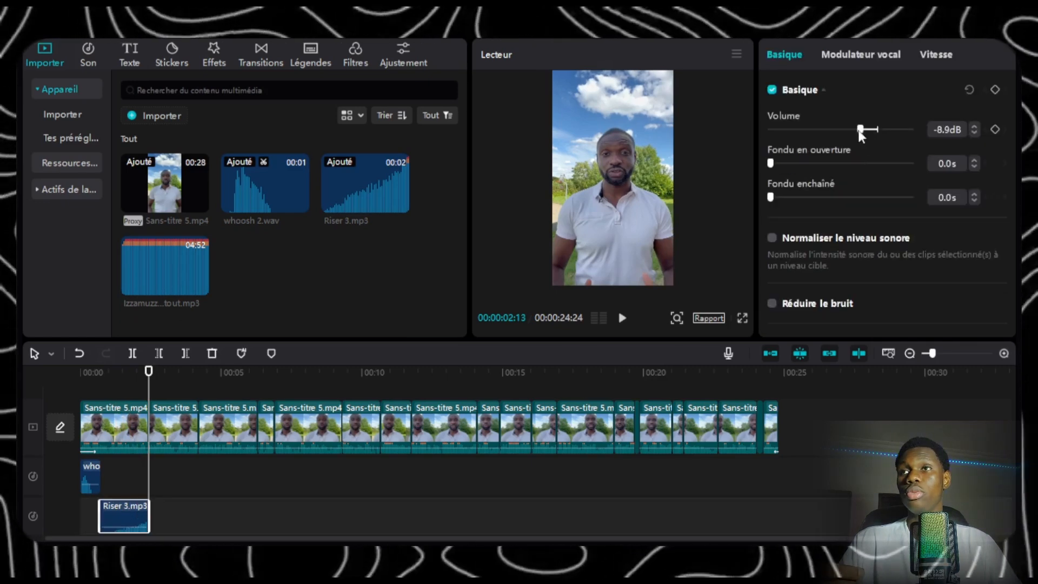
left_click(635, 280)
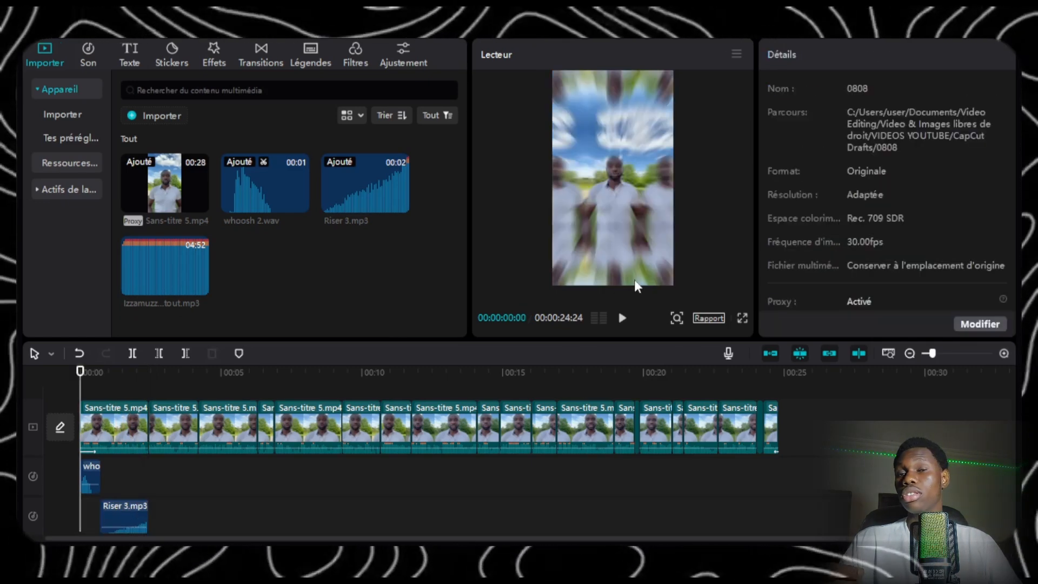
left_click(622, 319)
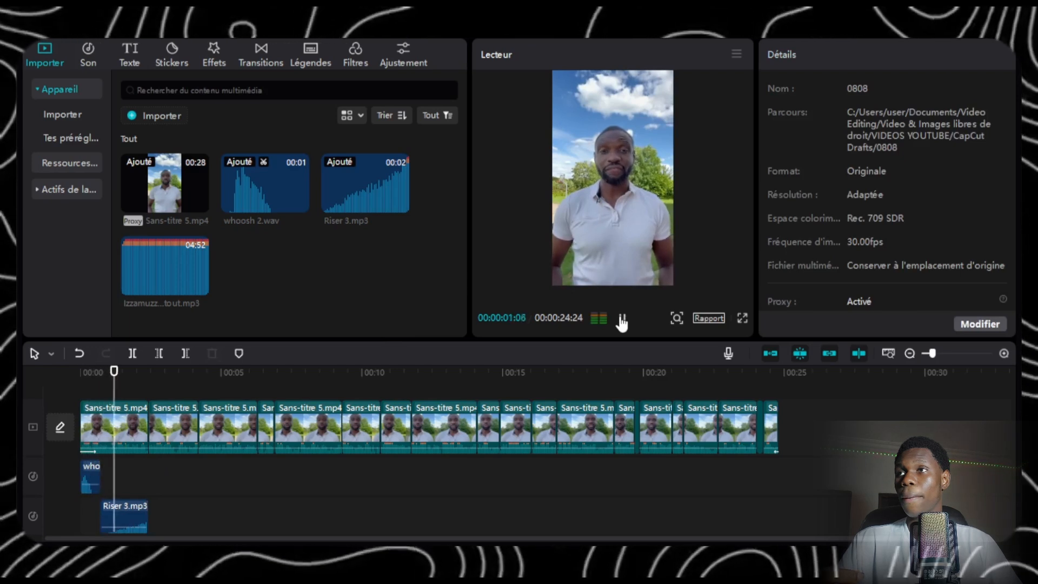
left_click(621, 320)
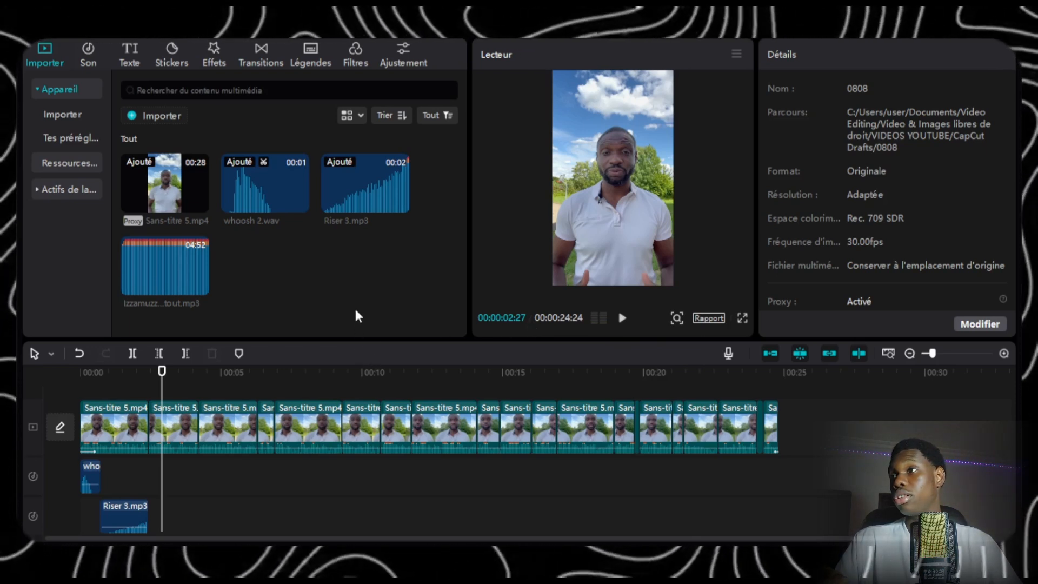
Add Izzamuzzic - Shootout.mp3 as background music from the start of the timeline and set its volume to -8.9 dB.
left_click(173, 261)
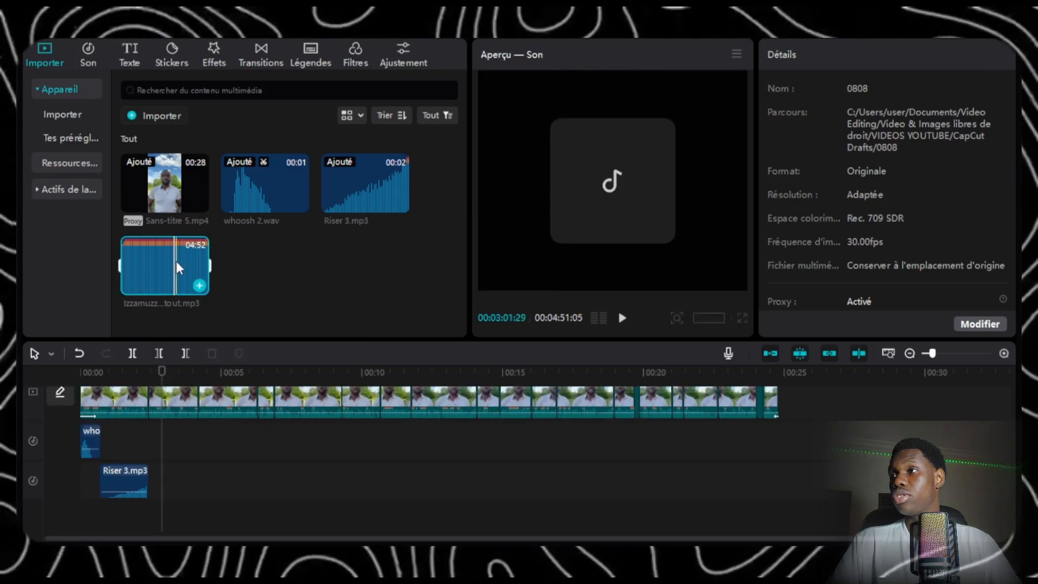
left_click(51, 444)
key("Home")
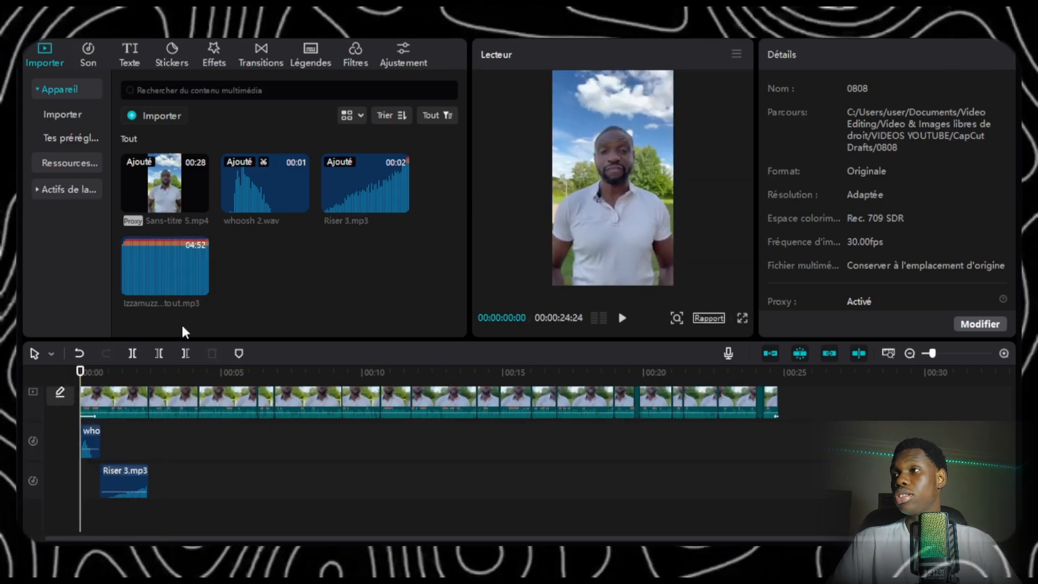
left_click(199, 288)
left_click_drag(877, 130, 860, 131)
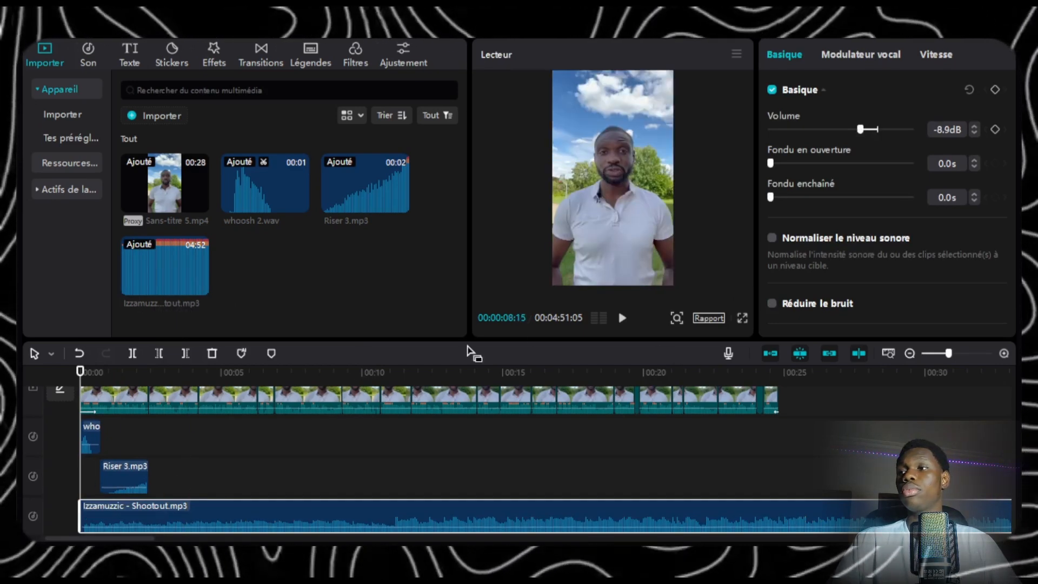
Play back the edit with the background music and lower the music track's volume slightly further.
left_click(623, 319)
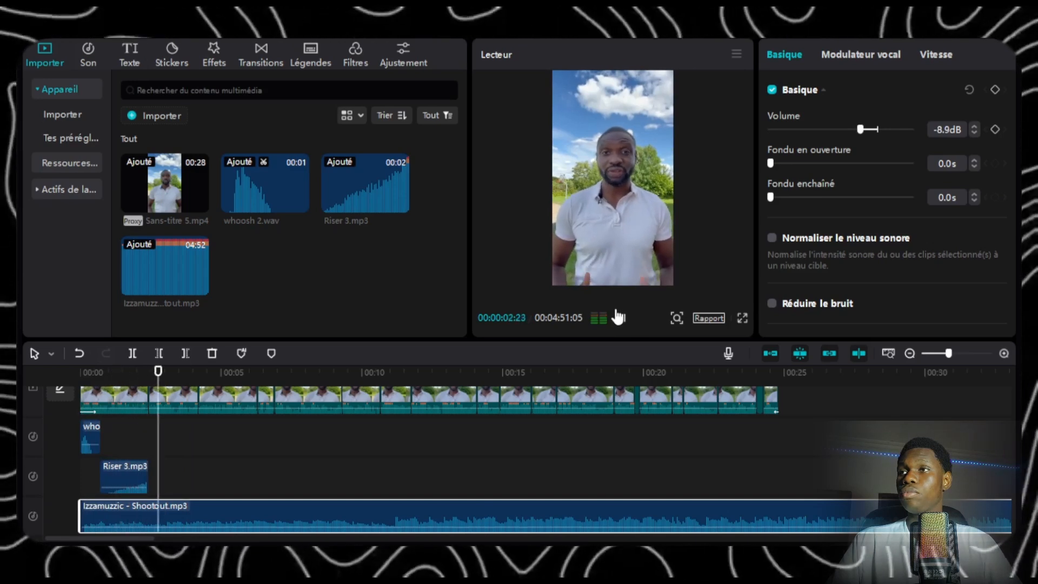
scroll(324, 433, "up", 2)
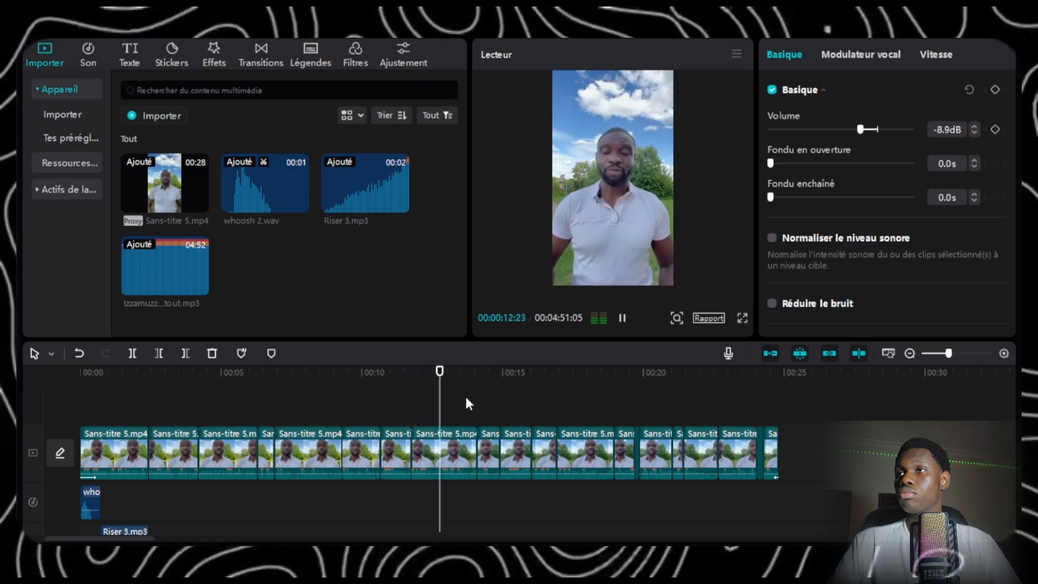
scroll(465, 394, "down", 1)
scroll(512, 449, "down", 1)
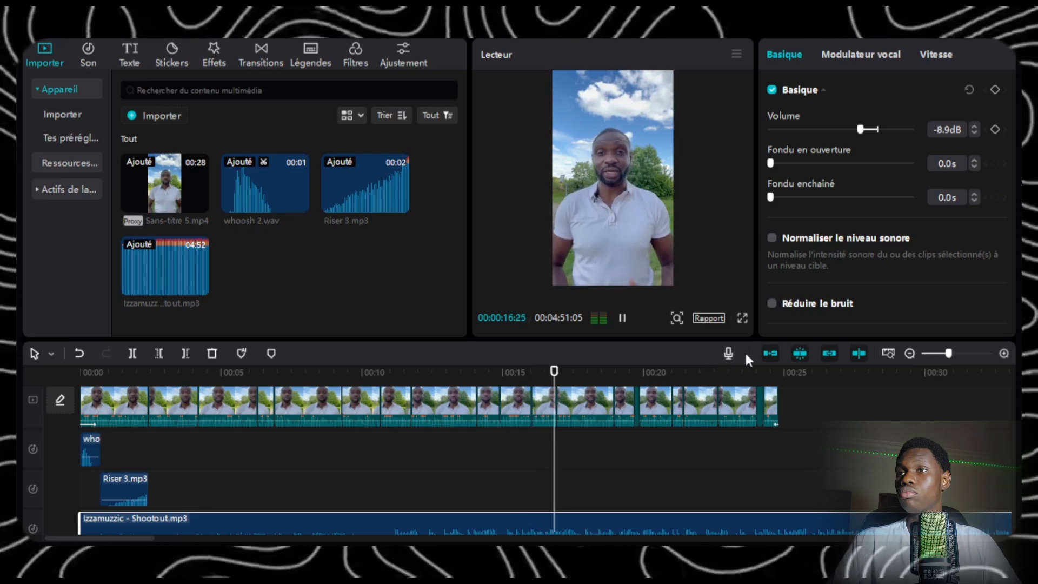
left_click(626, 318)
left_click(586, 414)
key("Delete")
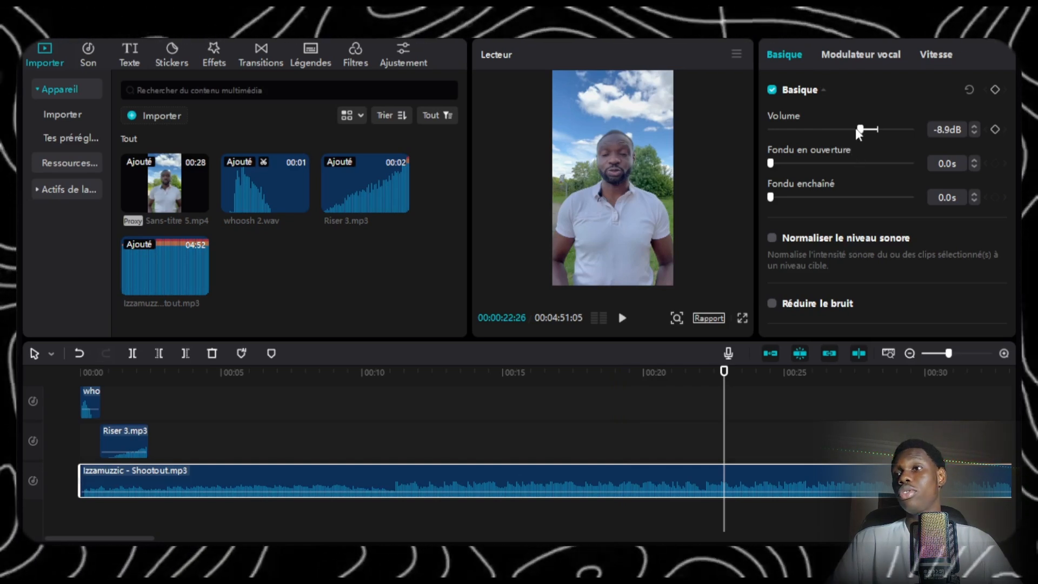
left_click_drag(855, 128, 853, 129)
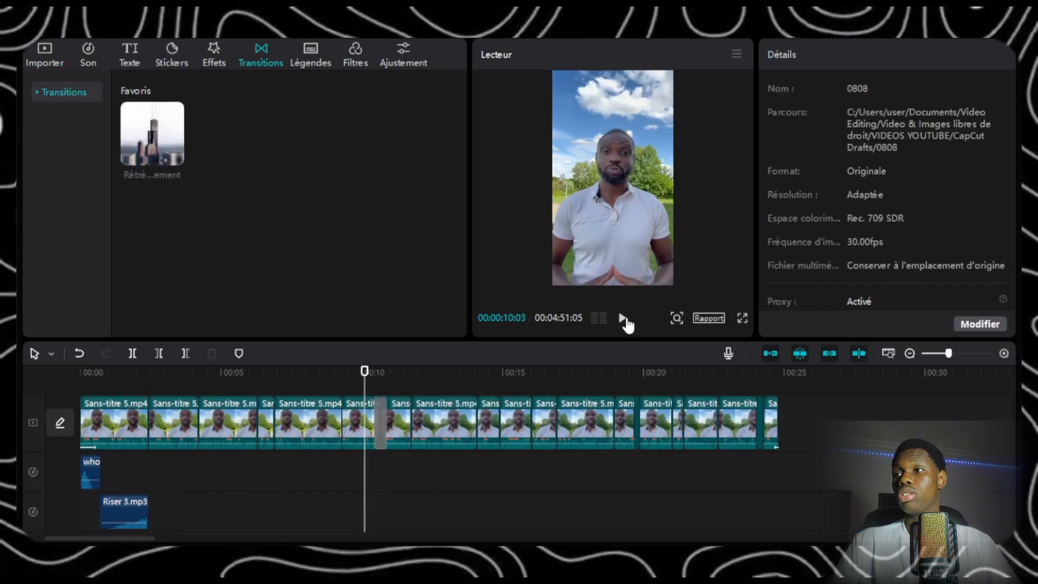
Preview the transition between the clips just after 10 seconds and start exporting the video.
left_click(623, 318)
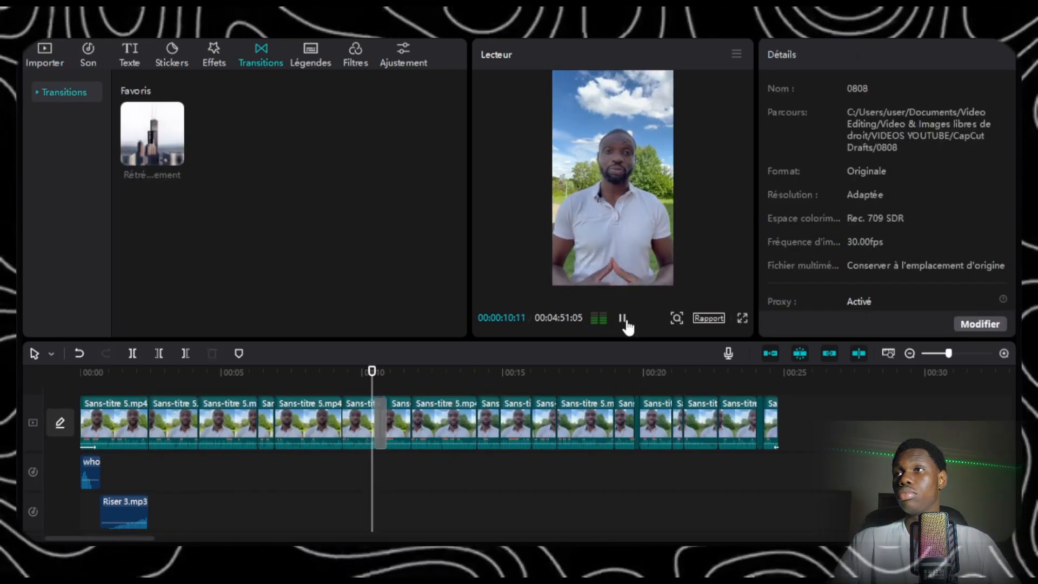
key("ctrl+e")
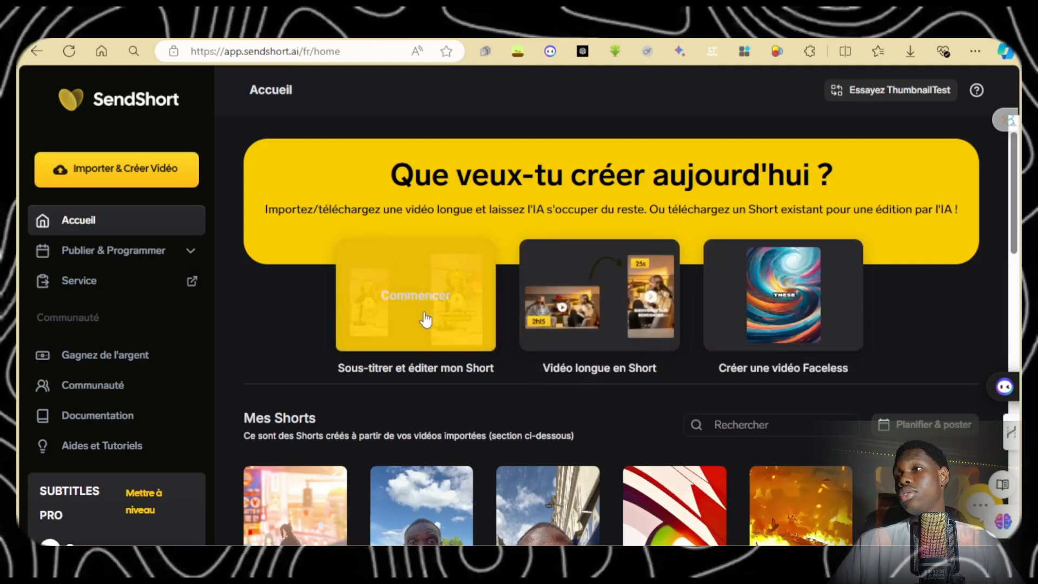
Start a new subtitled and edited Short in SendShort and upload the exported 0808.mp4 from the Musique folder.
left_click(426, 319)
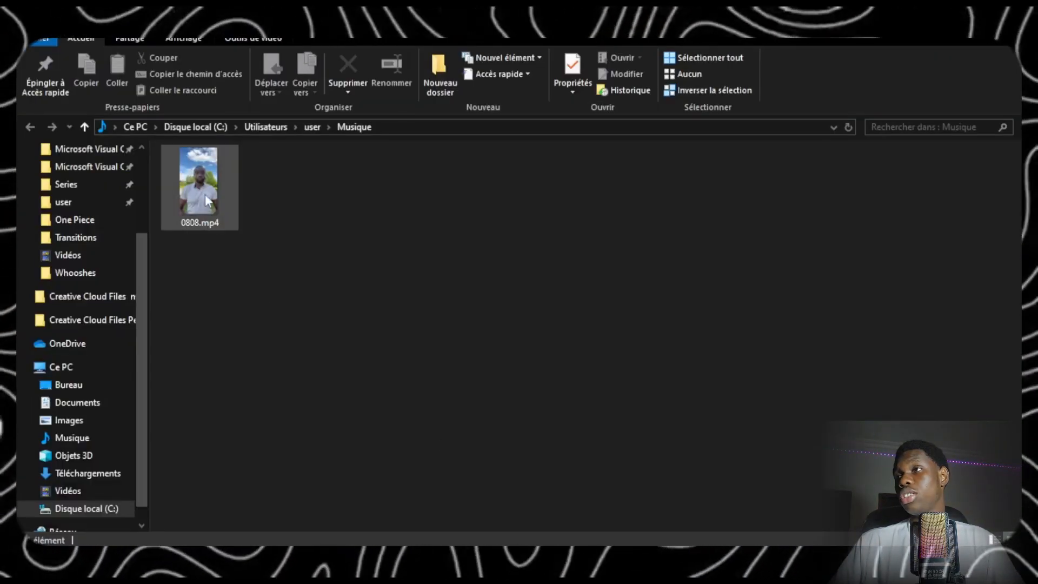
left_click_drag(352, 489, 533, 343)
left_click(541, 191)
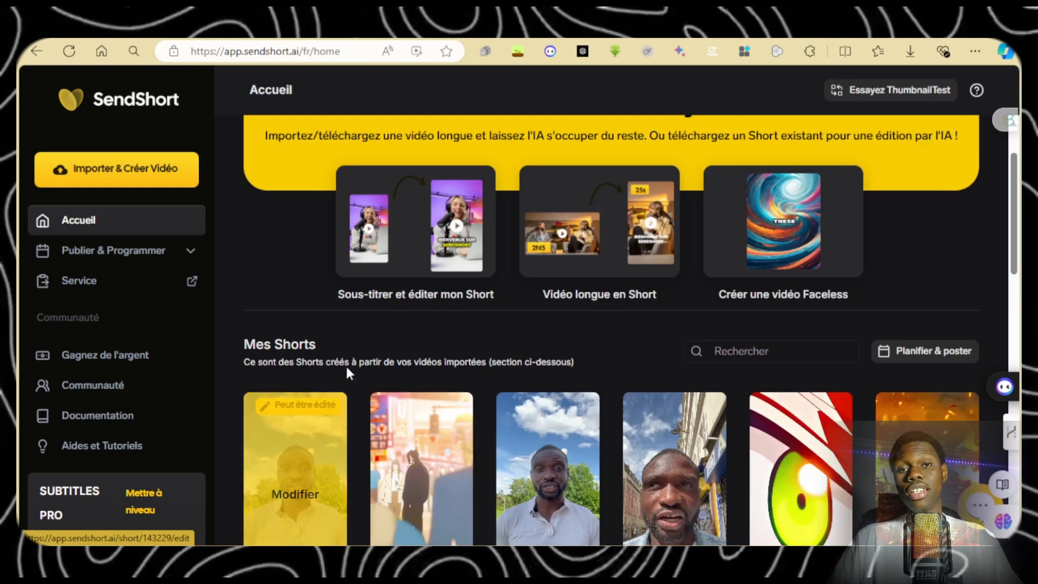
Open the newly uploaded Short for editing and play its generated subtitles from the beginning.
left_click(291, 414)
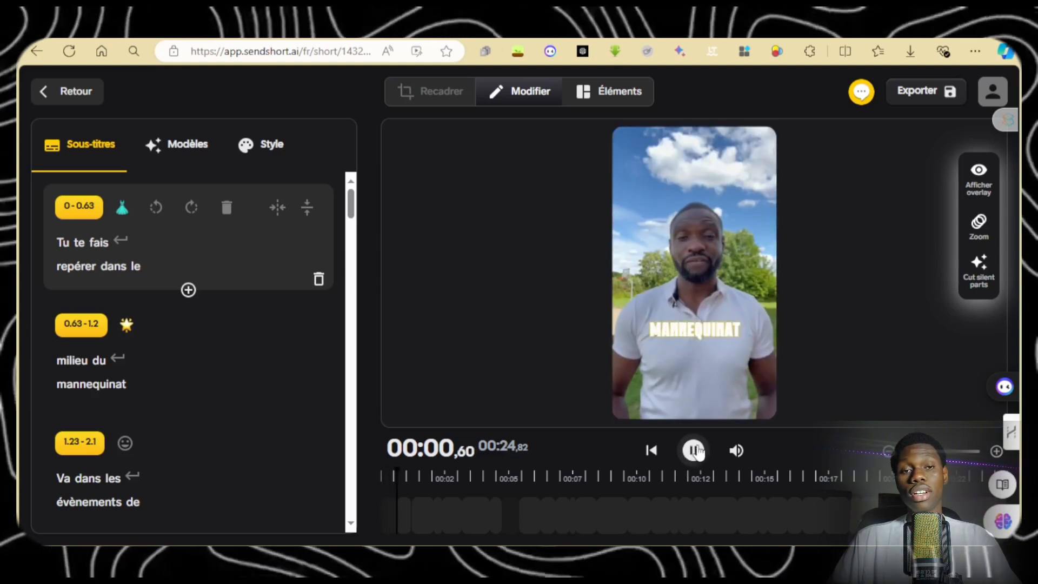
left_click(652, 450)
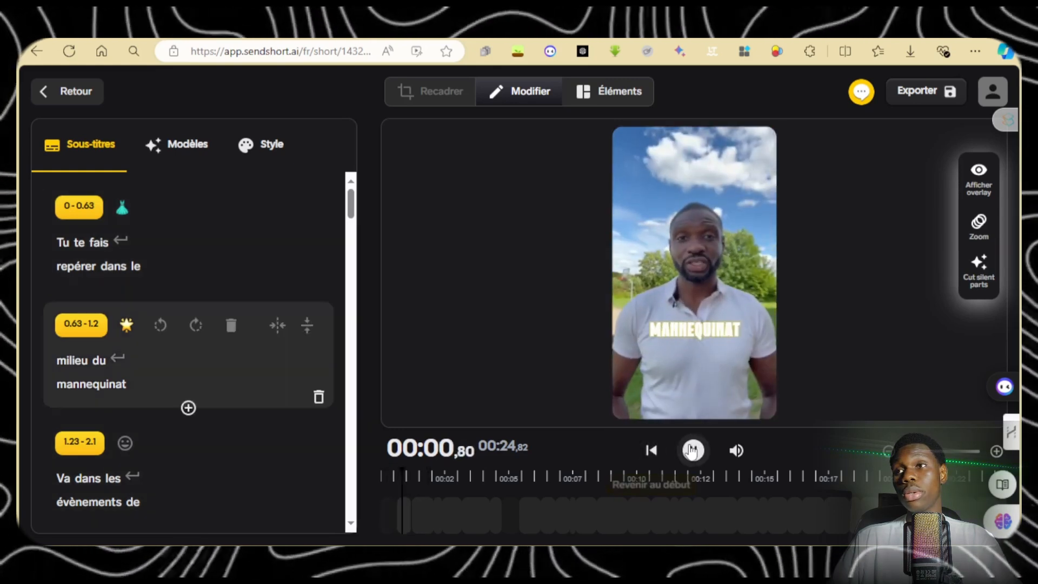
left_click(652, 450)
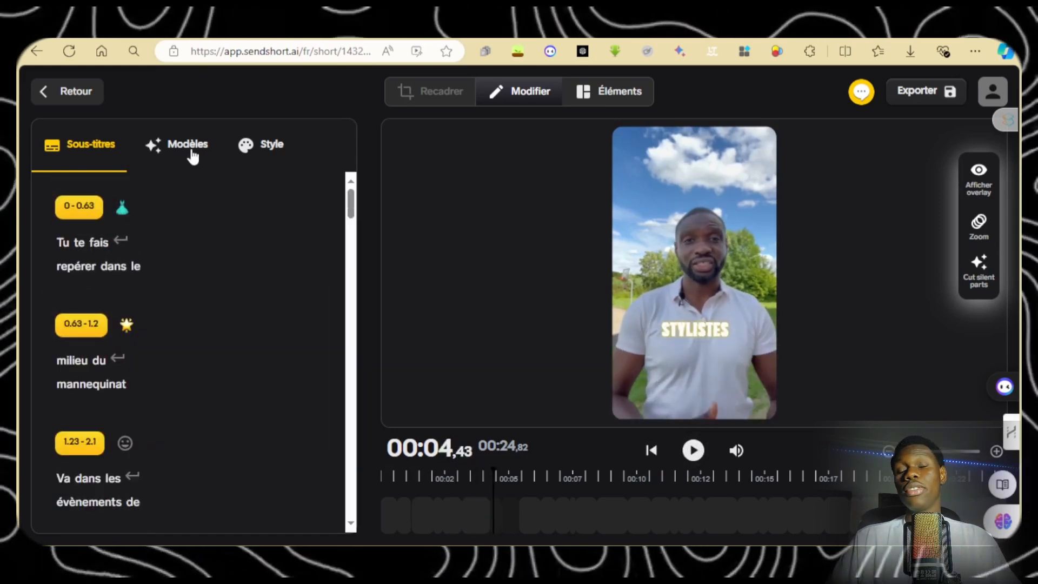
Browse the basic subtitle templates and apply the first saved Montserrat template with orange word highlighting to the captions.
left_click(192, 155)
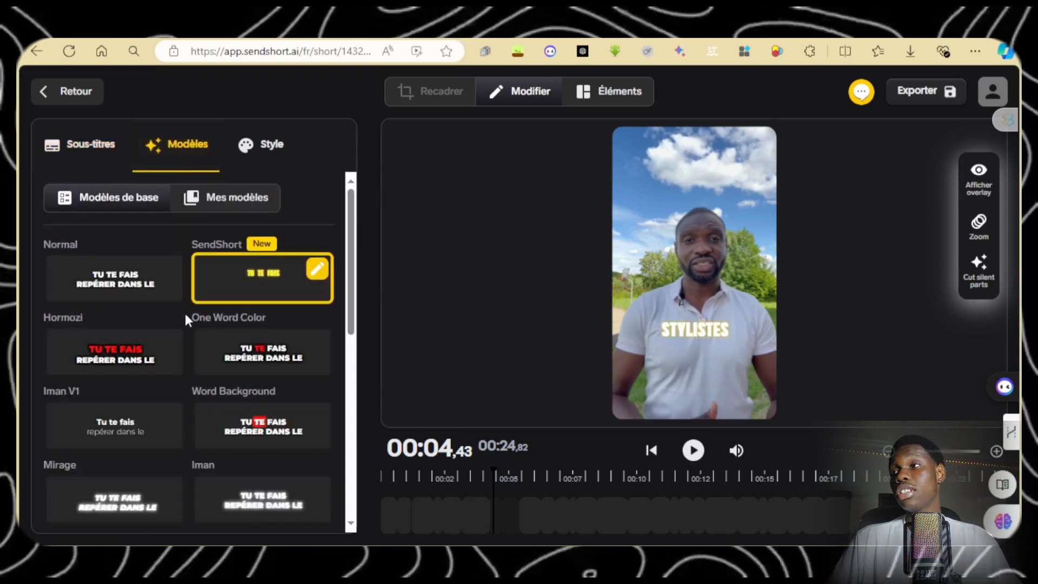
scroll(184, 311, "down", 3)
scroll(186, 316, "up", 3)
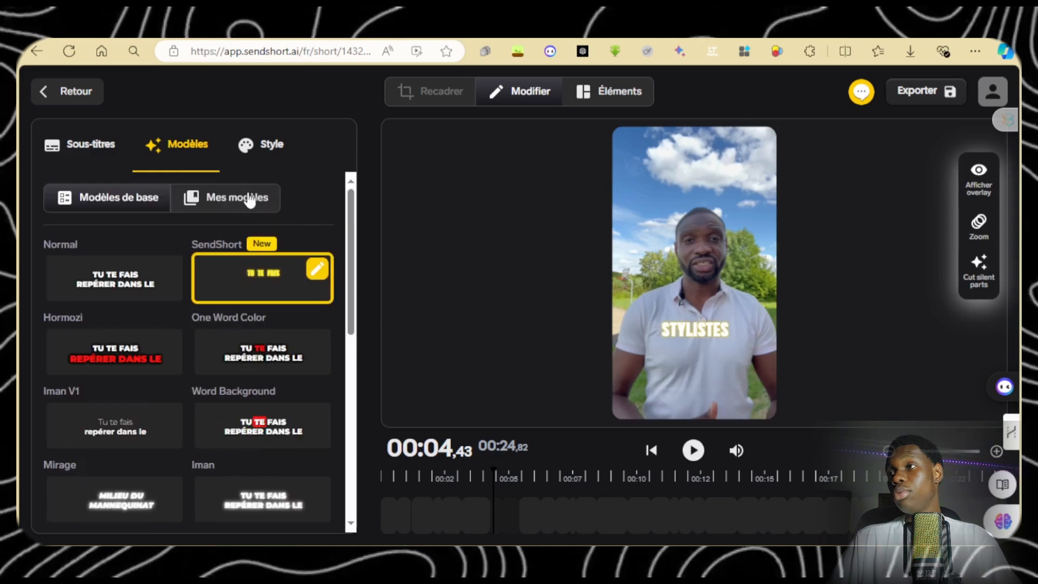
left_click(249, 201)
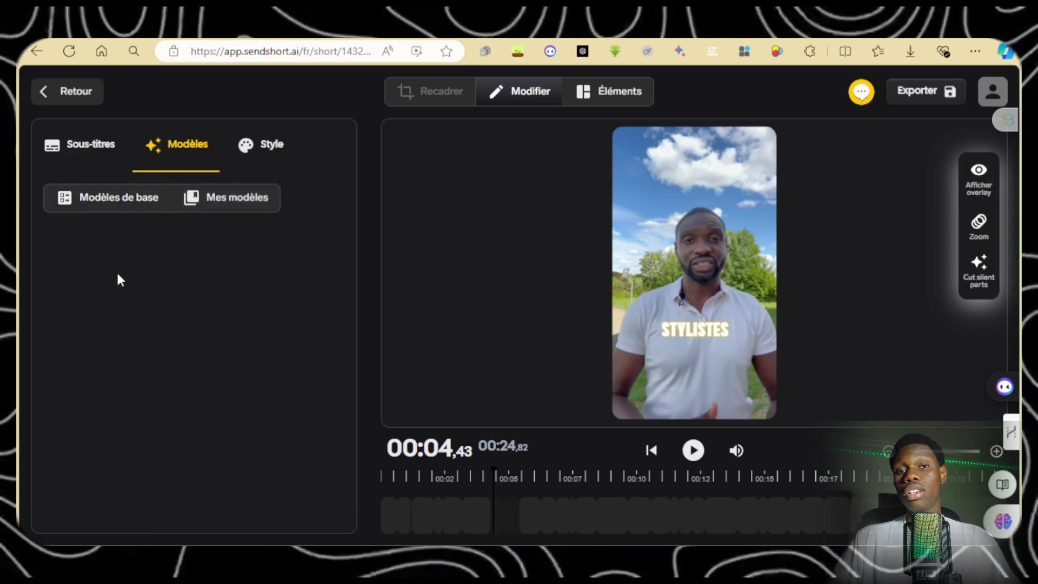
left_click(223, 207)
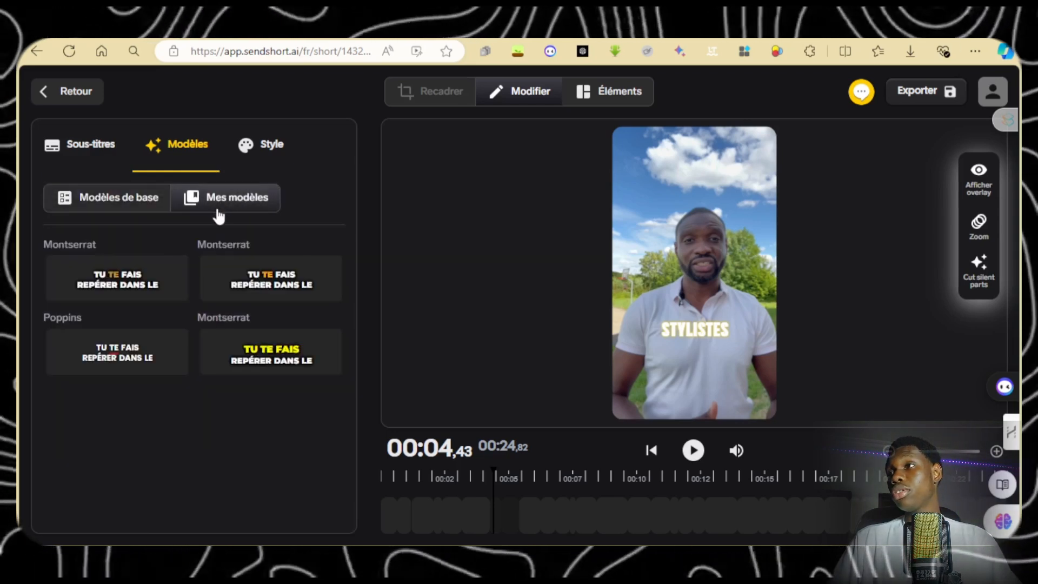
left_click(135, 289)
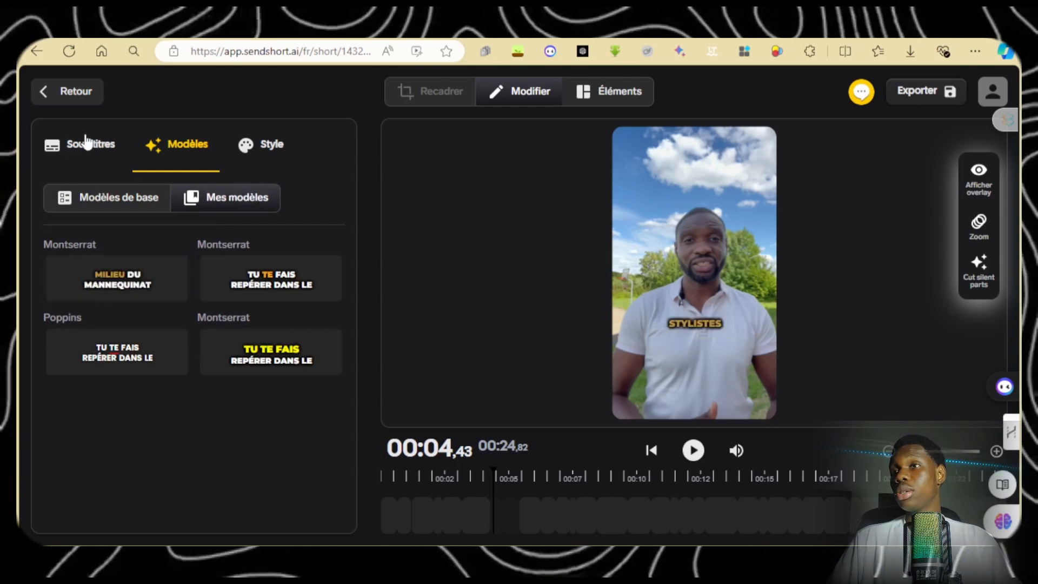
Review the subtitle list and the style settings for font, shadow, lines, position, highlight colours, emojis and animation.
left_click(107, 148)
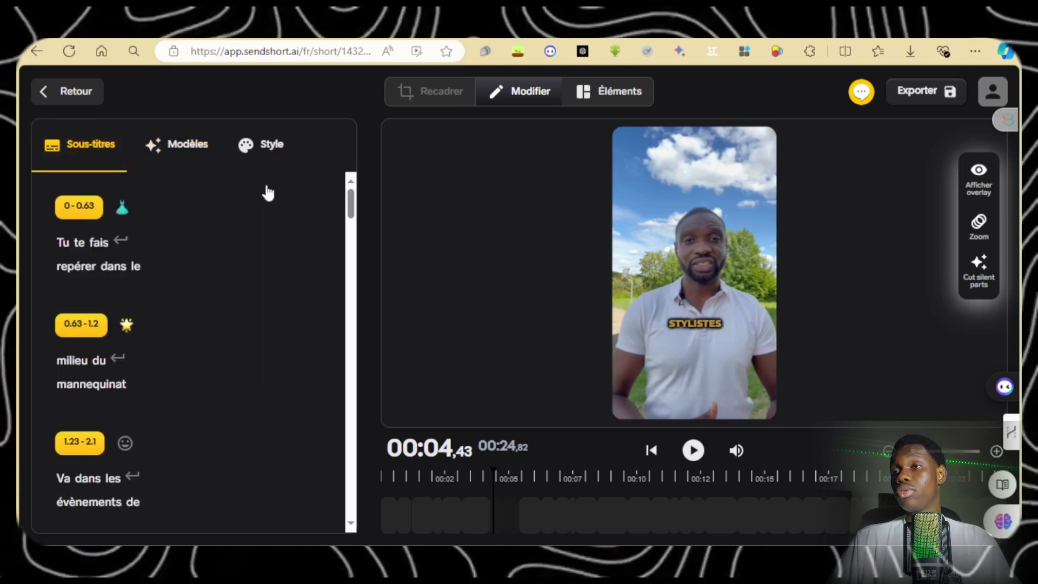
left_click(272, 142)
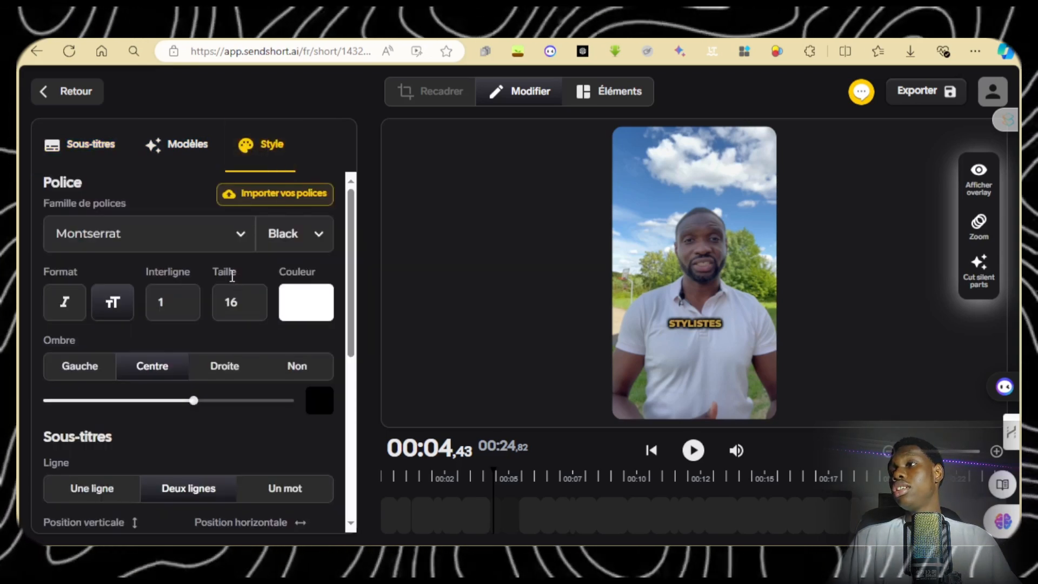
scroll(265, 236, "down", 1)
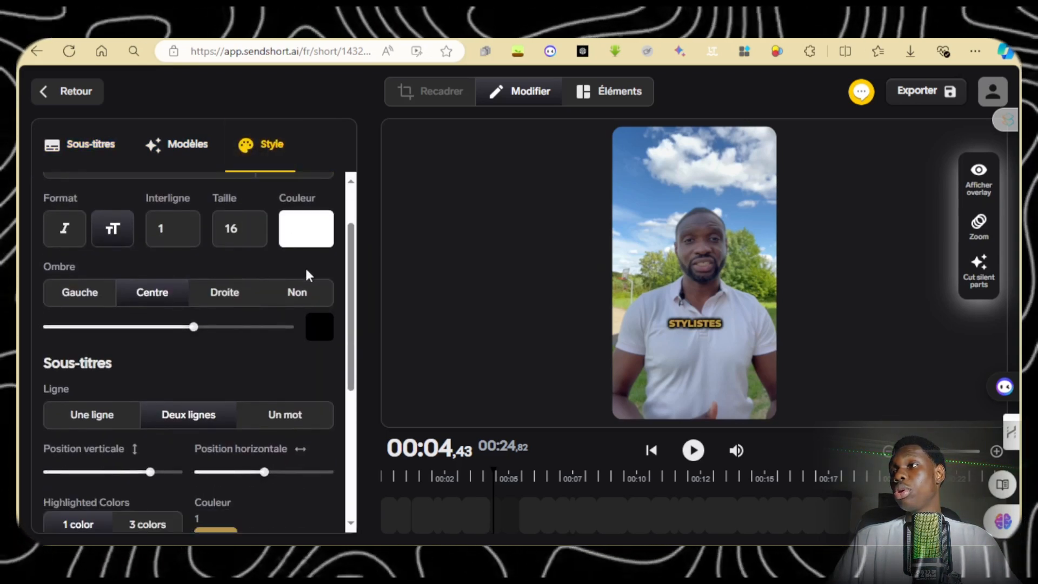
scroll(292, 270, "down", 3)
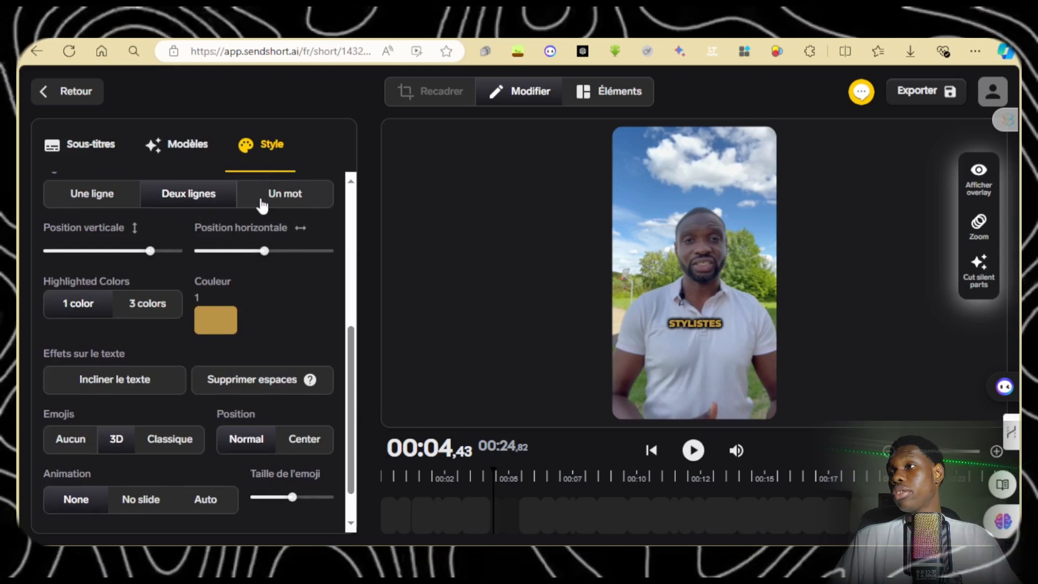
scroll(168, 341, "down", 1)
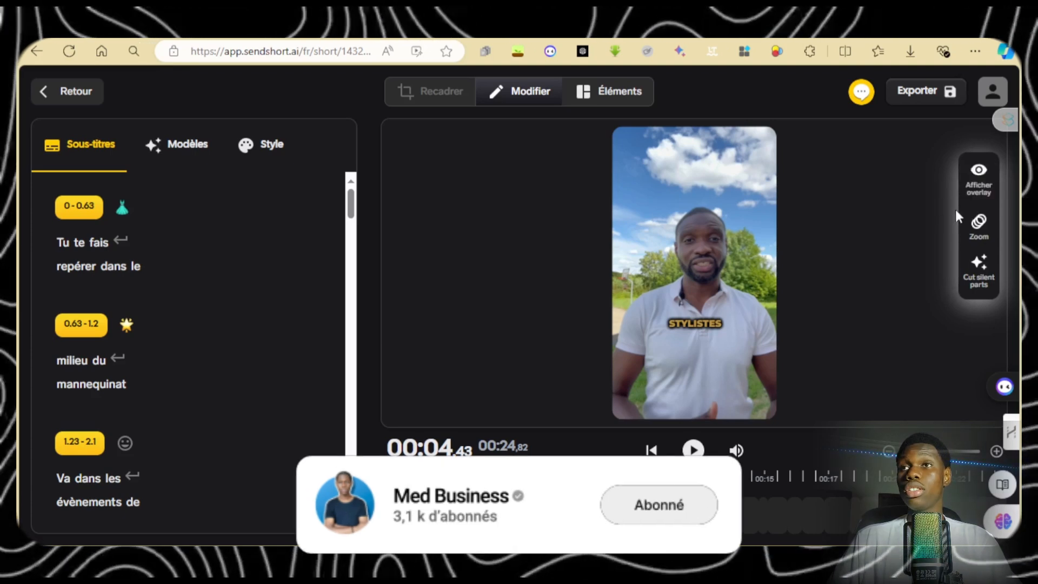
Check the caption placement against the social-platform overlay, hide it again, and add automatic zooms to the Short.
left_click(978, 178)
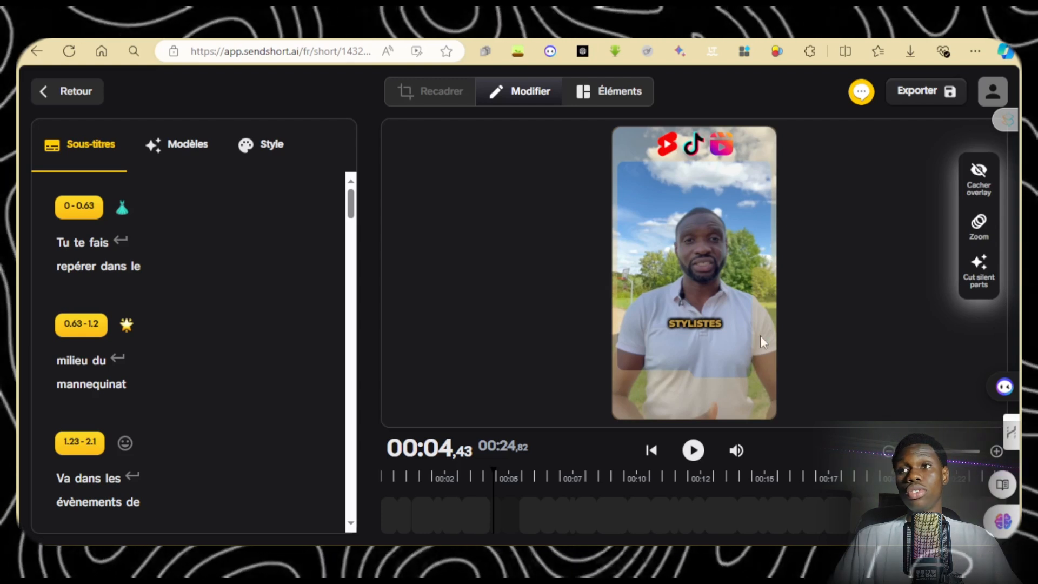
left_click(979, 176)
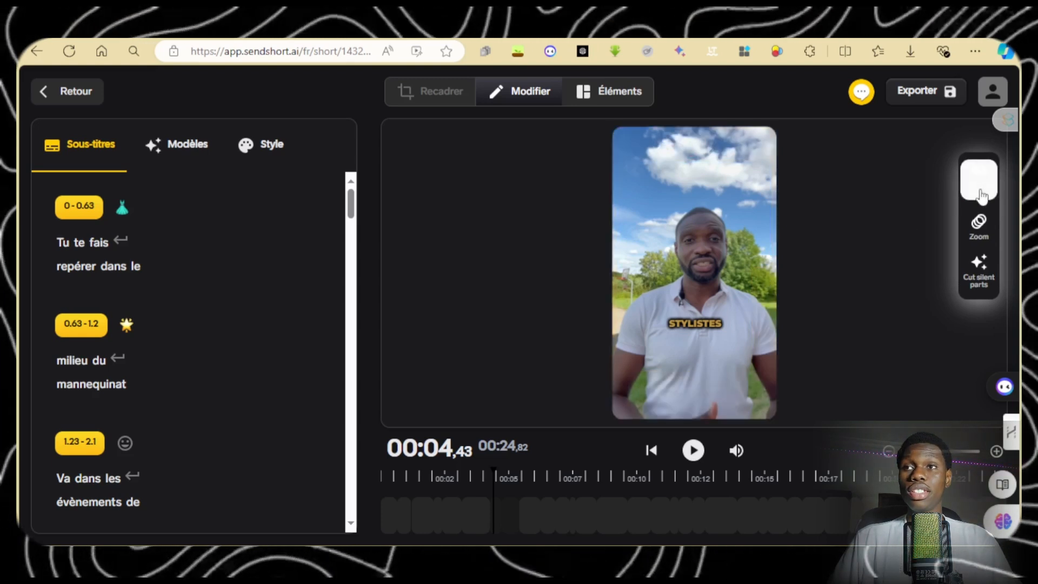
left_click(980, 229)
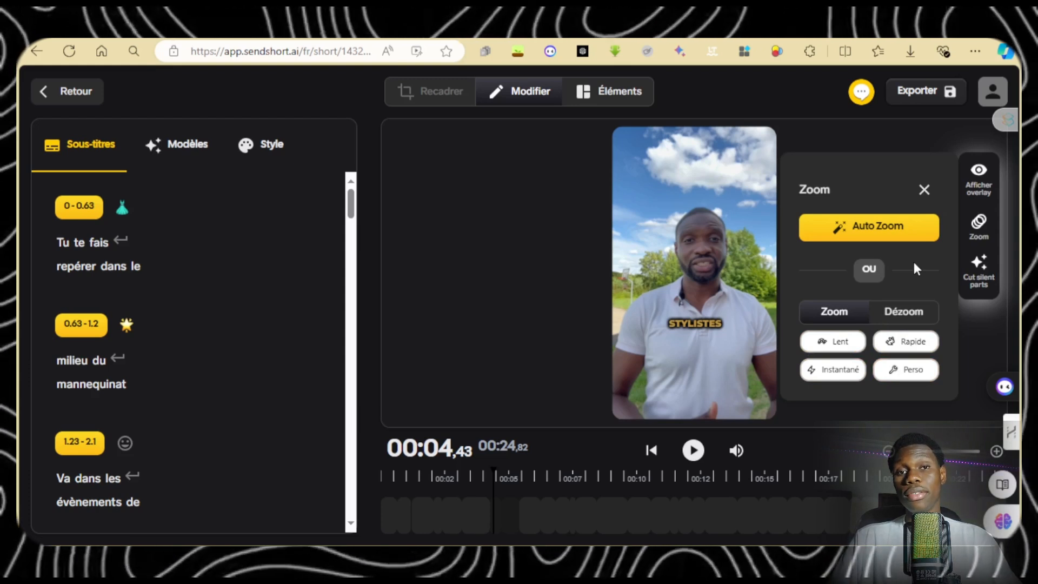
left_click(872, 231)
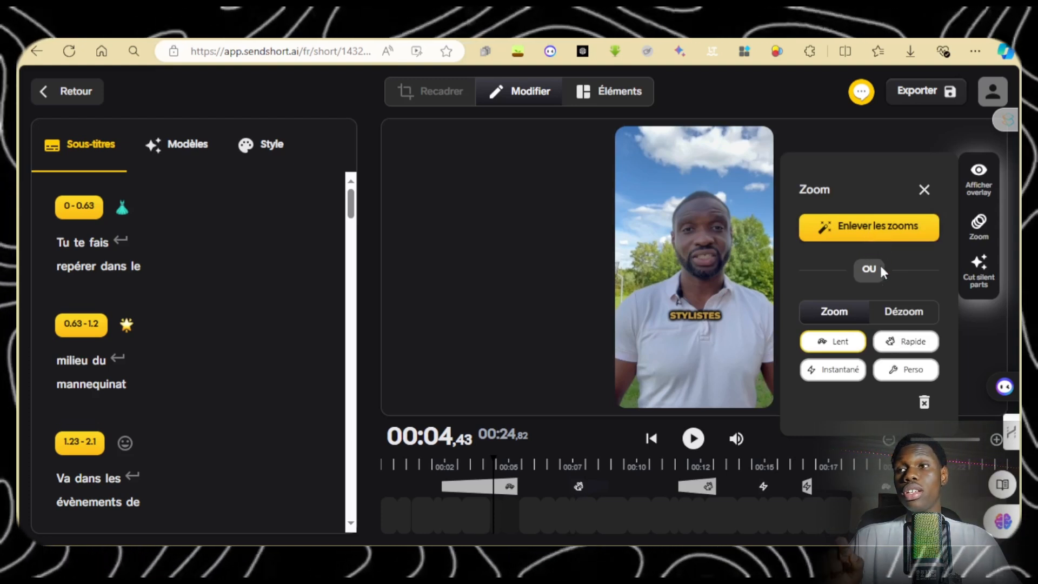
left_click(924, 190)
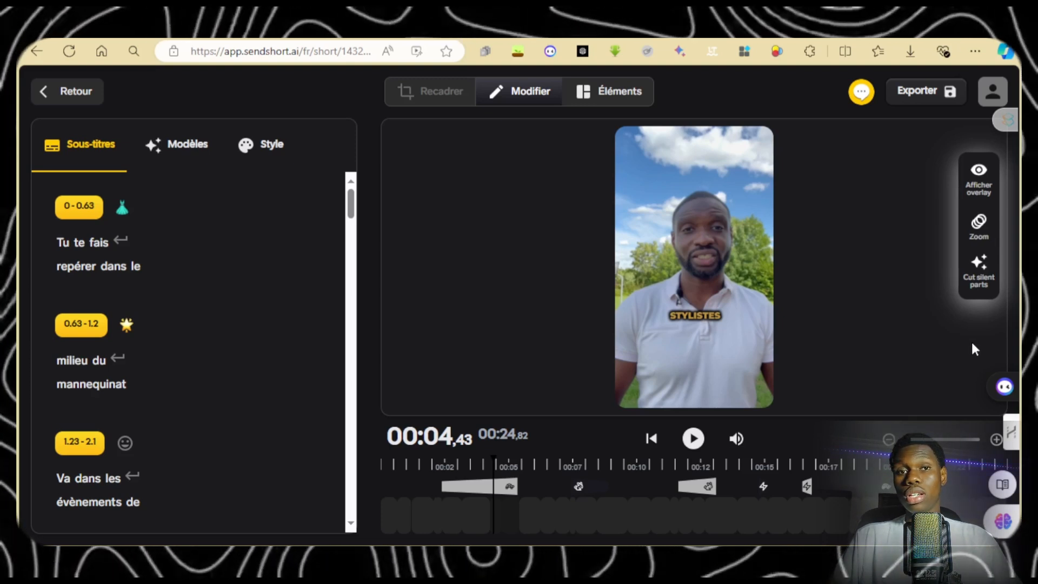
Play the Short from the beginning to preview the restyled subtitles and automatic zooms.
left_click(693, 438)
left_click(651, 439)
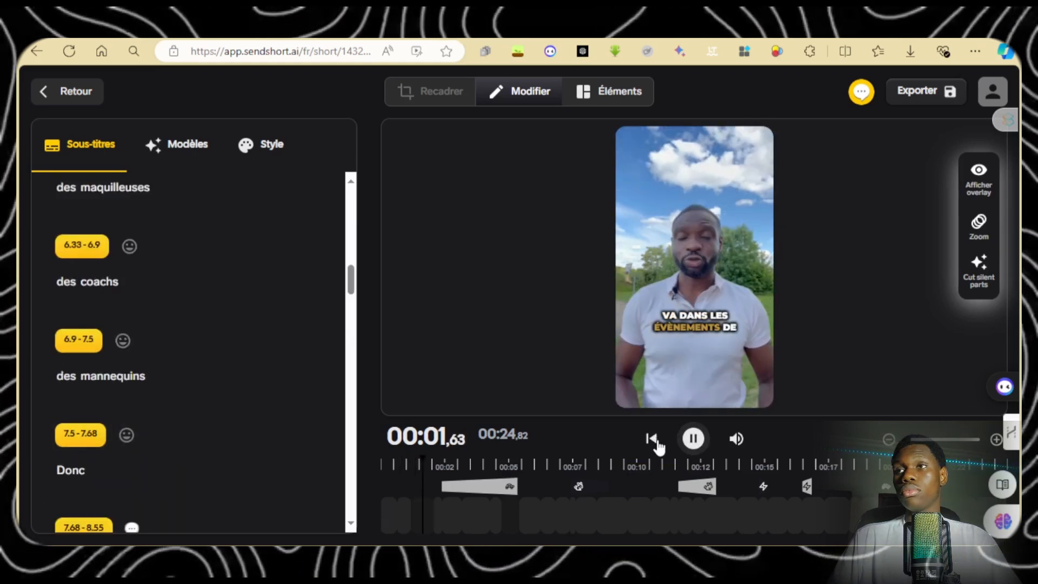
left_click(653, 439)
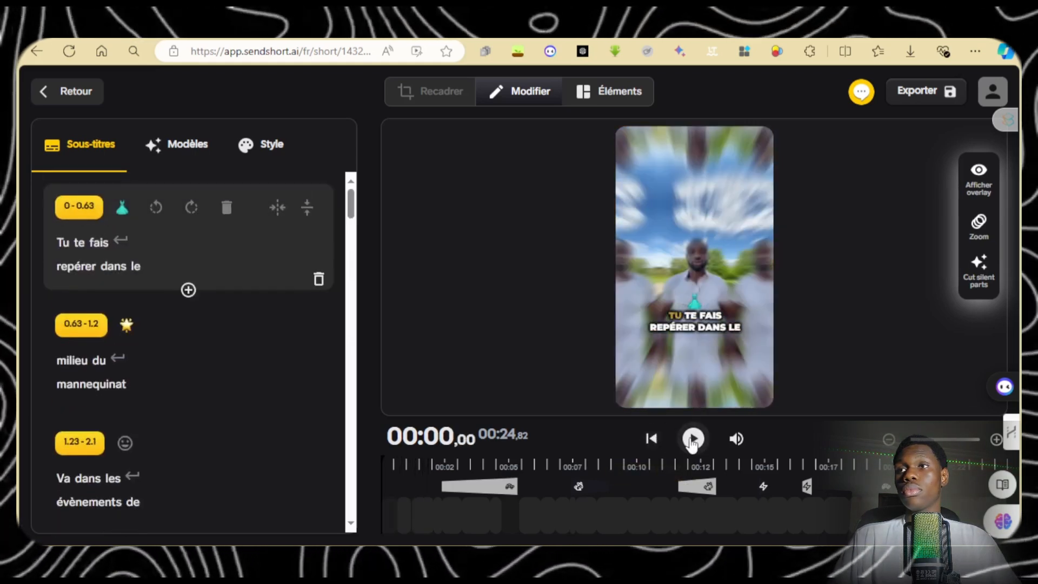
left_click(693, 439)
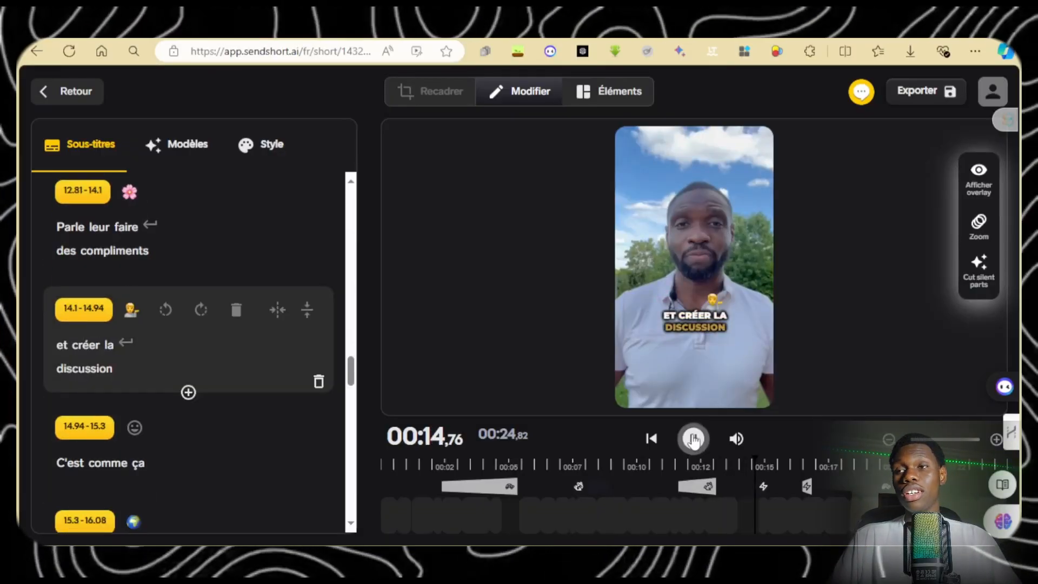
left_click(706, 440)
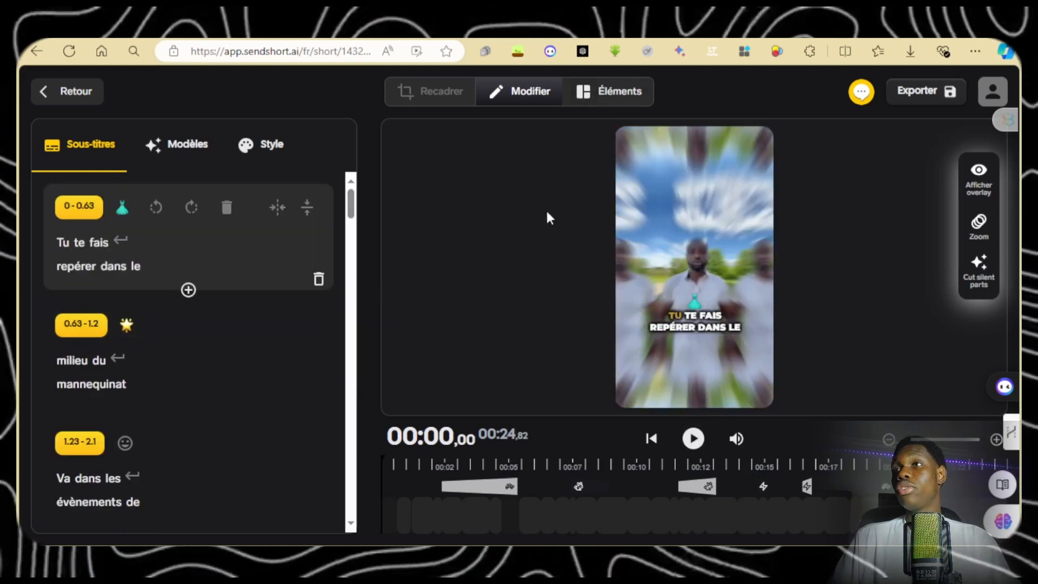
Look through the script segments available for B-roll and generate B-roll clips automatically with Auto B-Roll.
left_click(619, 93)
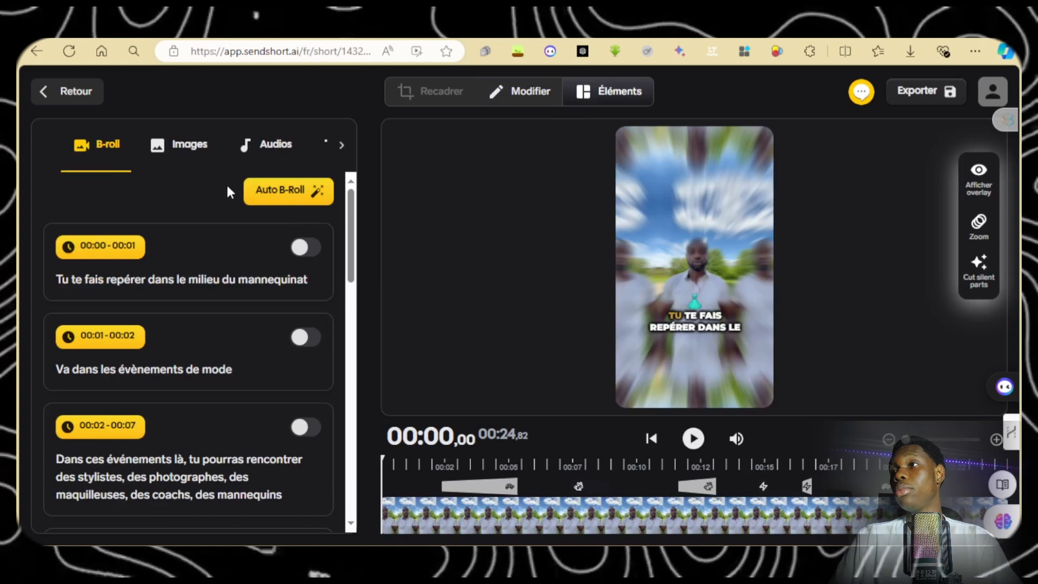
scroll(236, 276, "down", 3)
scroll(236, 300, "up", 3)
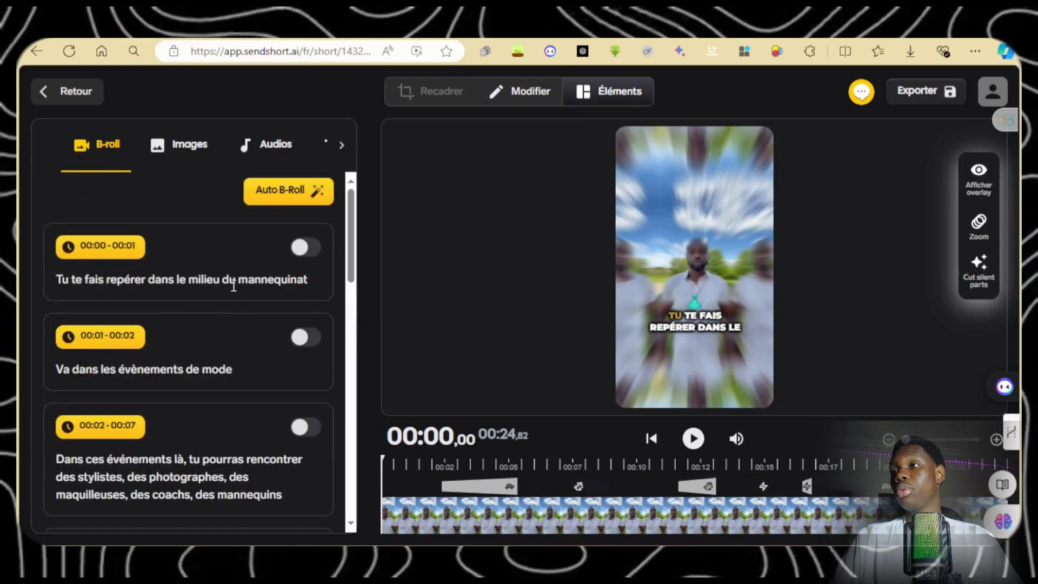
scroll(270, 392, "down", 5)
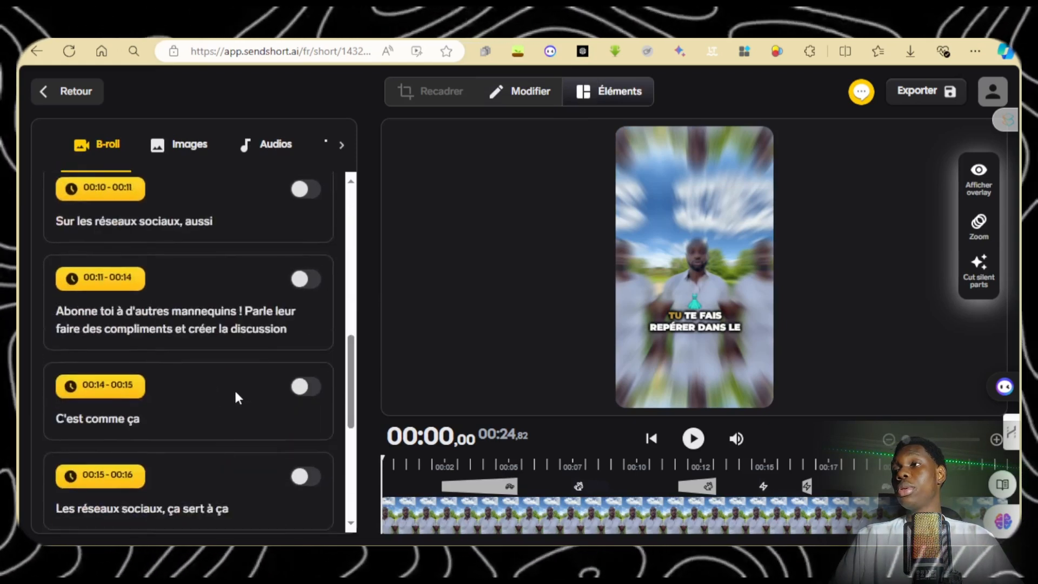
scroll(233, 367, "up", 5)
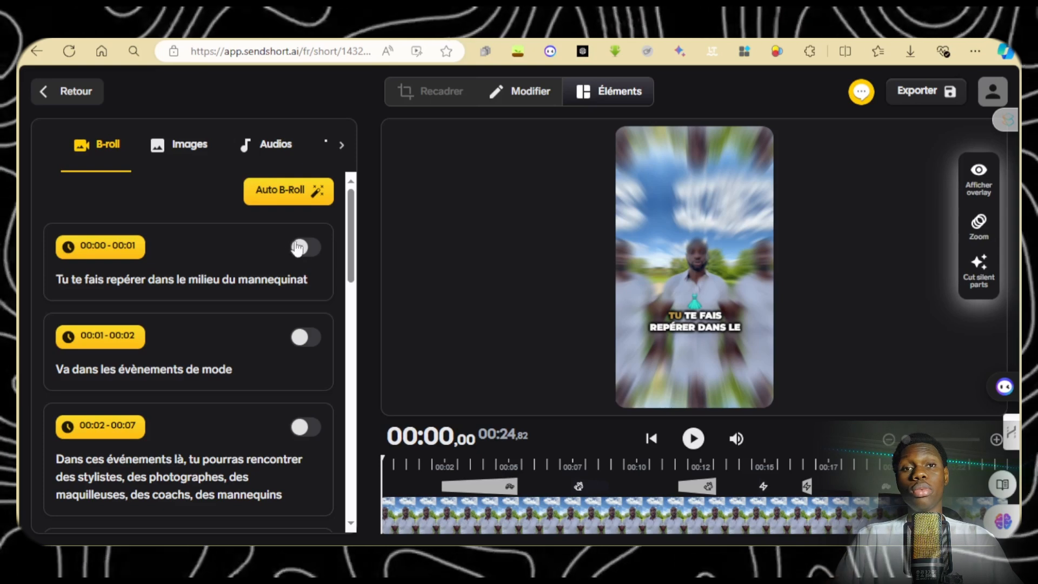
left_click(287, 191)
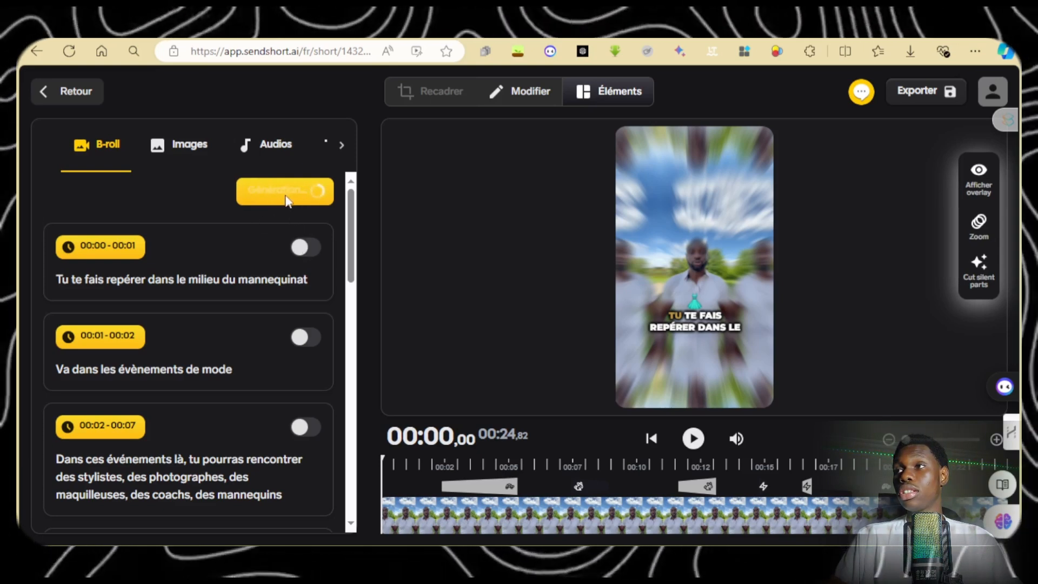
Review the B-roll clips suggested for the script segments and play the Short to preview them.
scroll(290, 297, "down", 5)
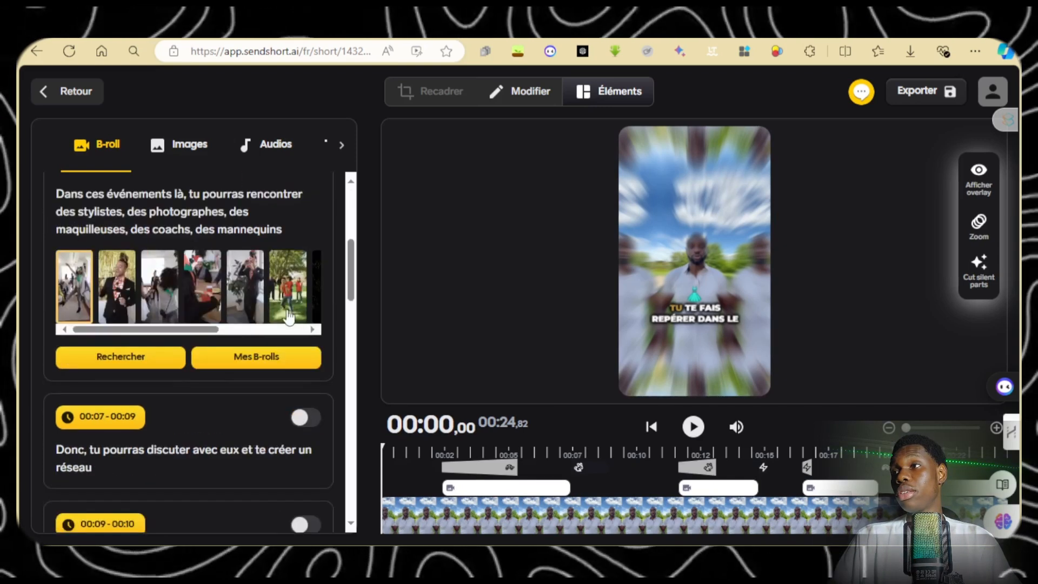
scroll(296, 394, "down", 12)
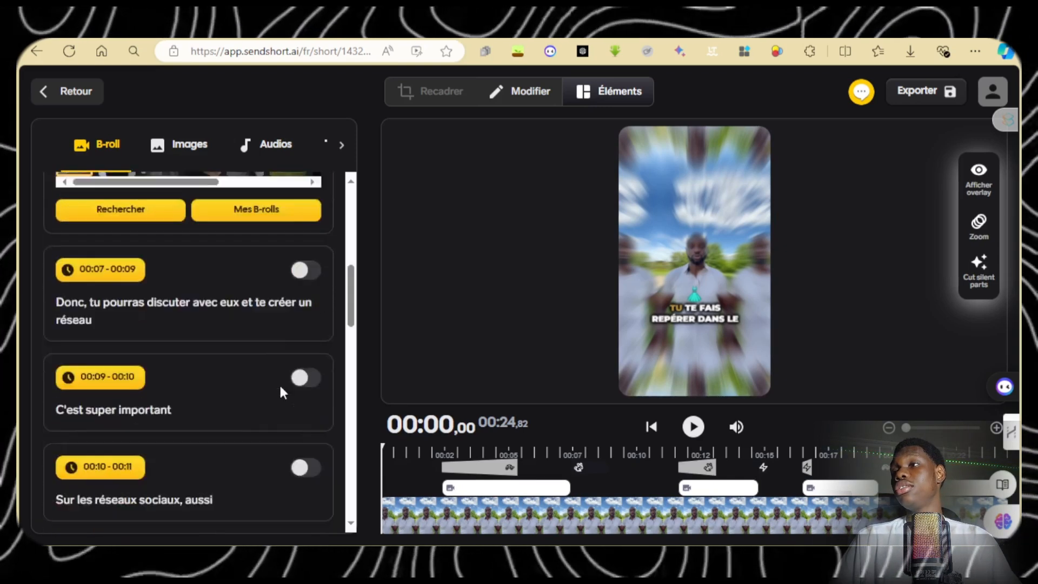
scroll(313, 319, "down", 2)
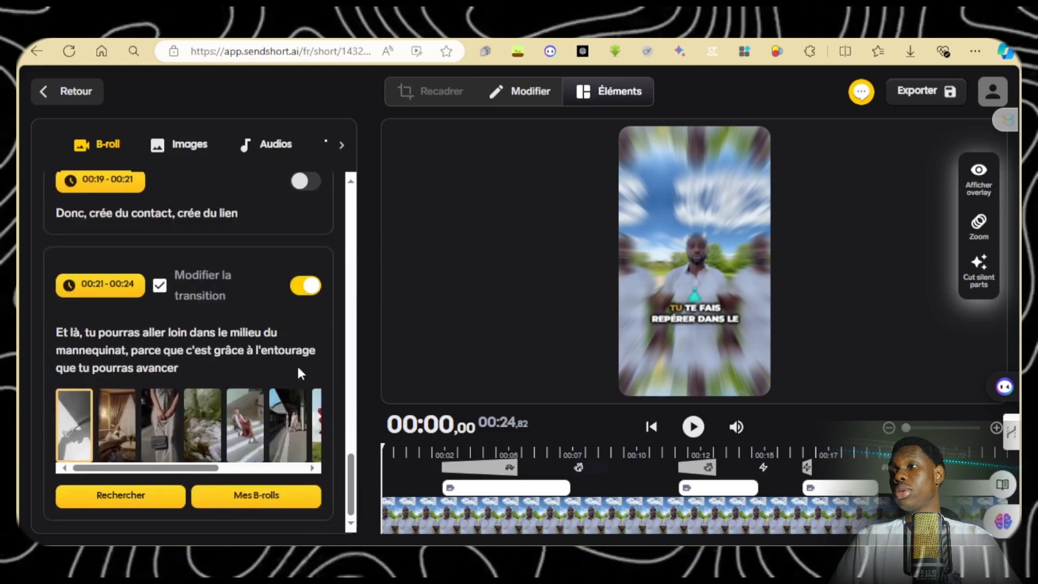
scroll(297, 364, "up", 5)
left_click(691, 428)
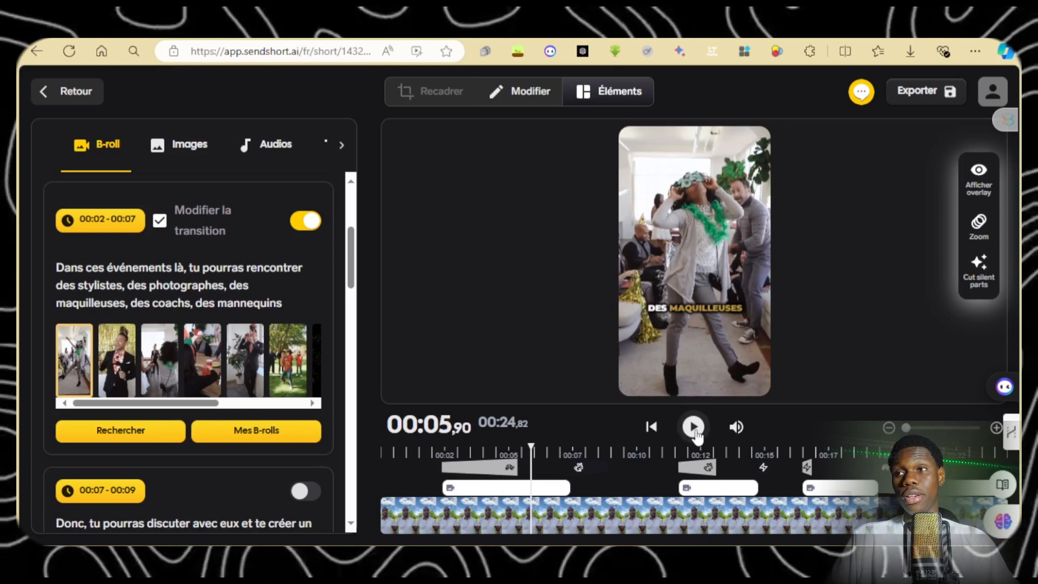
Shorten the first B-roll clip, starting at 2.4 seconds, by setting its end to 5.21 seconds, and save the timing.
scroll(332, 451, "down", 2)
left_click(467, 486)
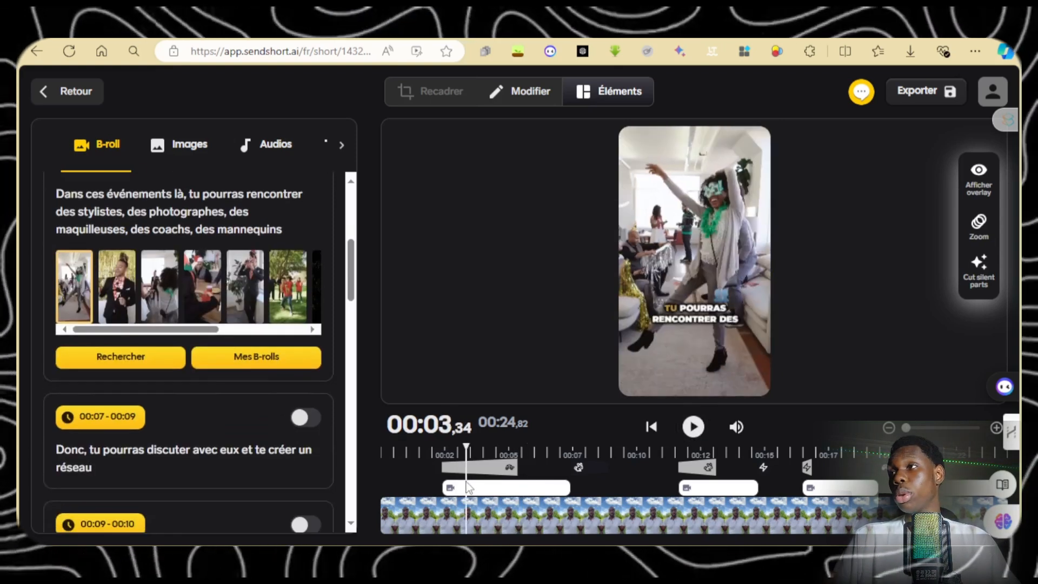
scroll(272, 386, "up", 4)
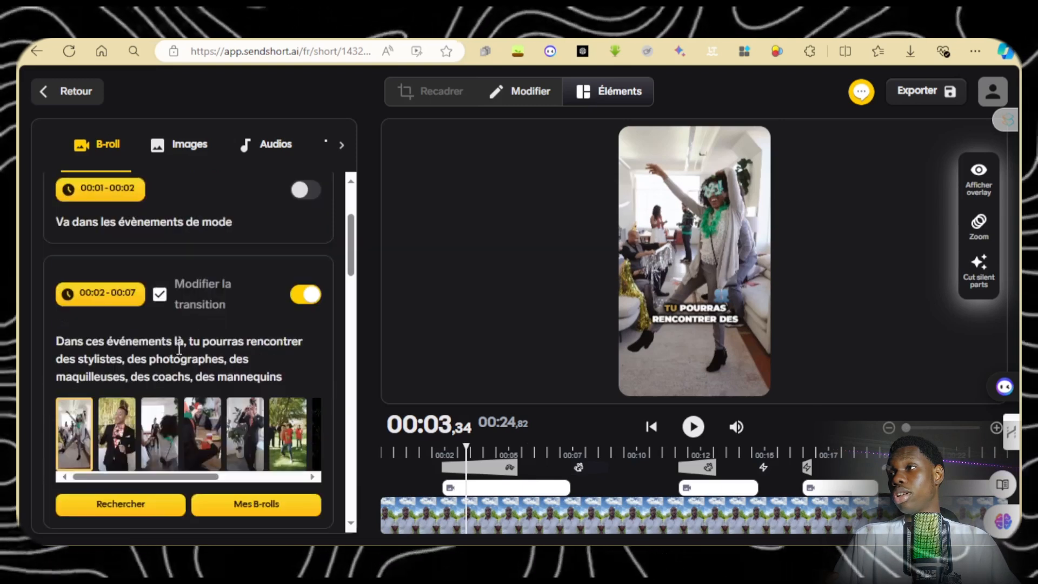
left_click(103, 303)
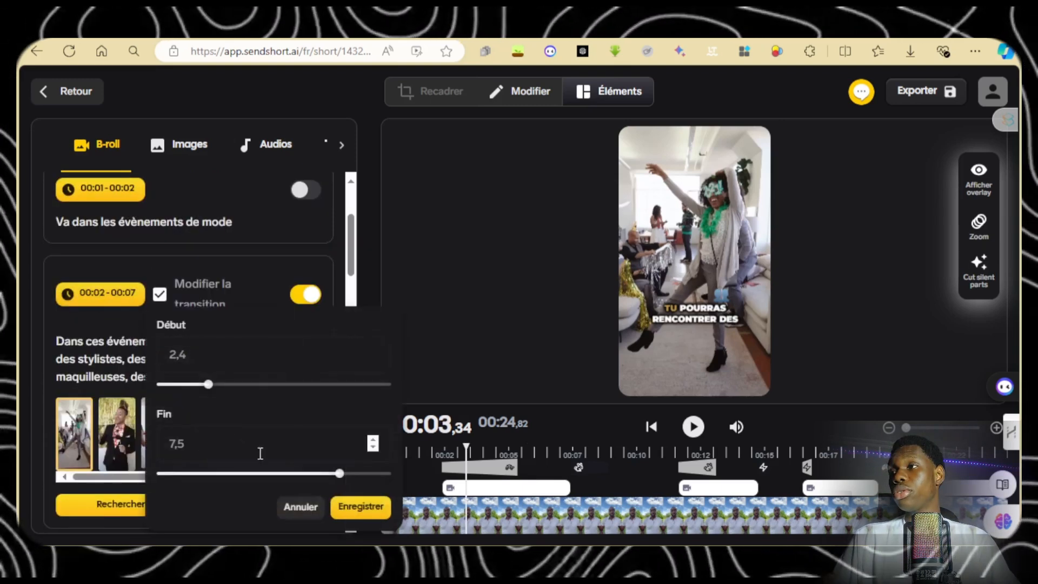
left_click(280, 474)
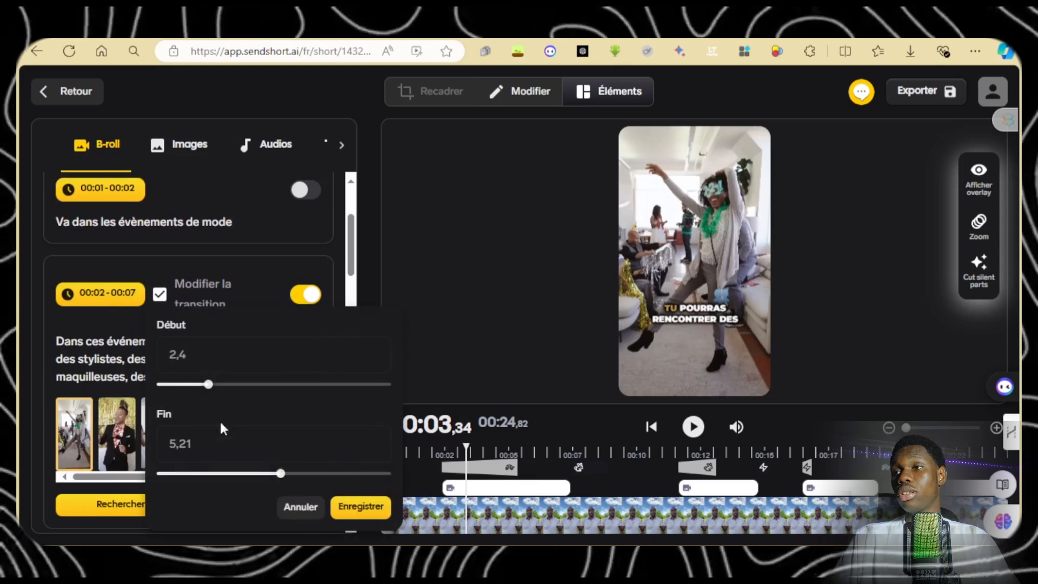
key("Return")
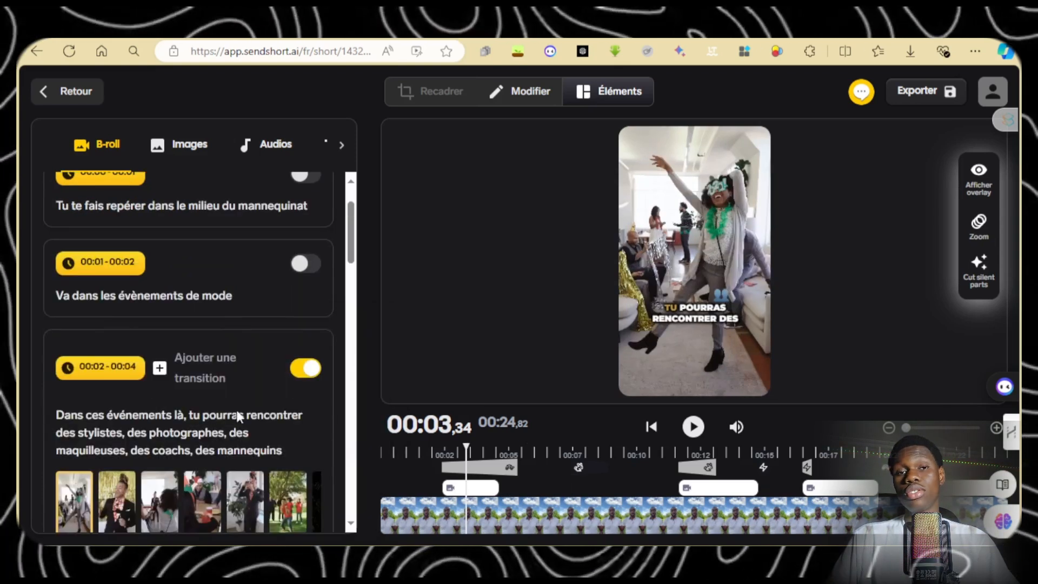
Browse the transition categories and add the starred Old film transition to the B-roll clip of the 00:02-00:04 segment.
left_click(202, 381)
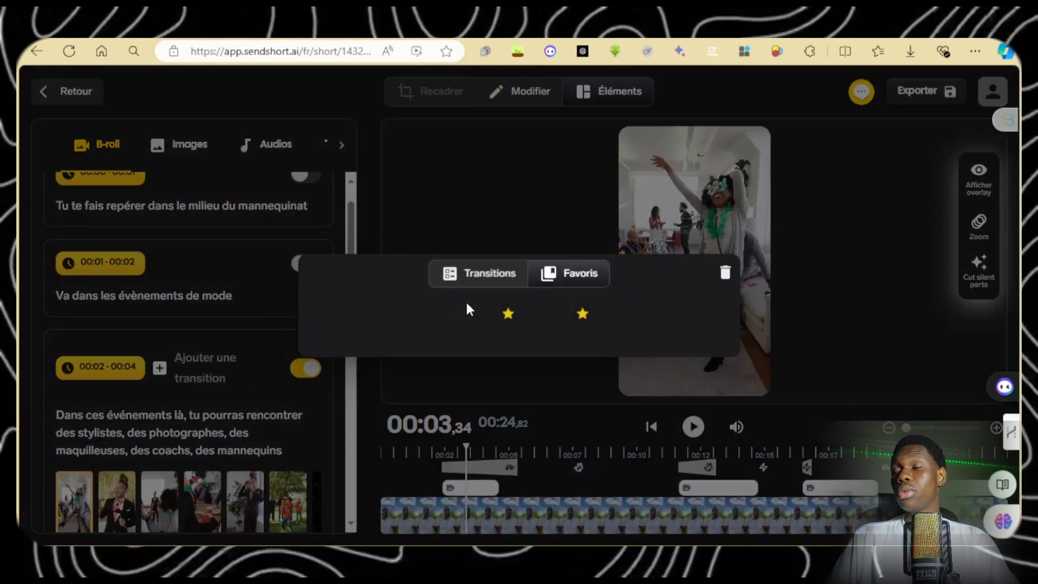
left_click(487, 279)
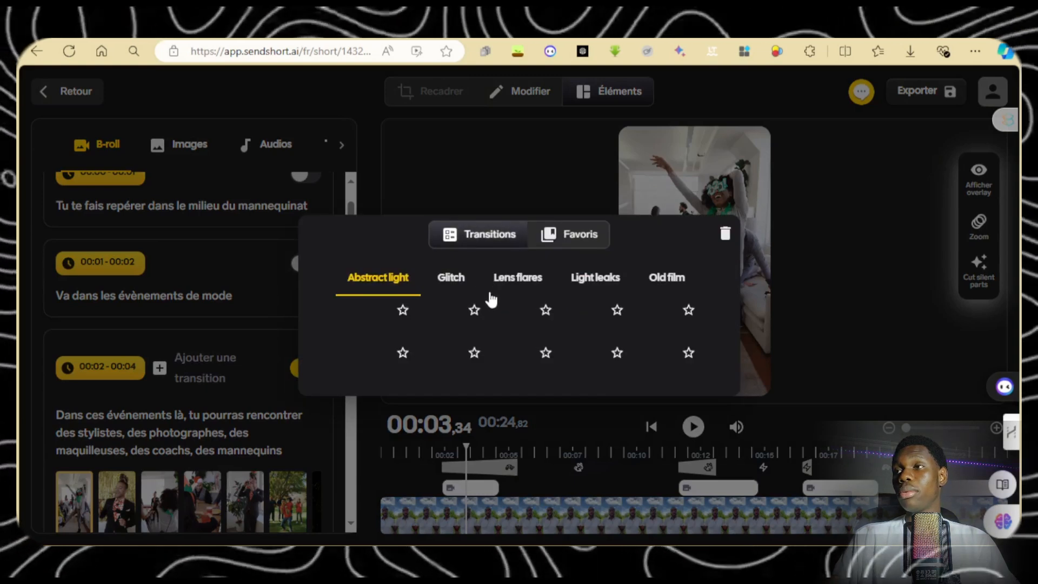
left_click(457, 282)
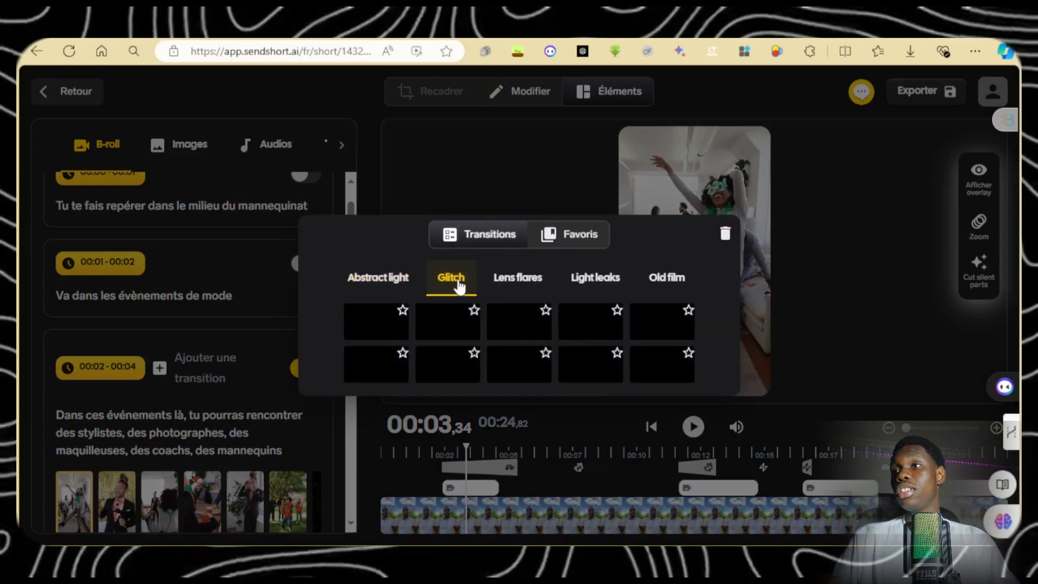
left_click(517, 280)
left_click(597, 281)
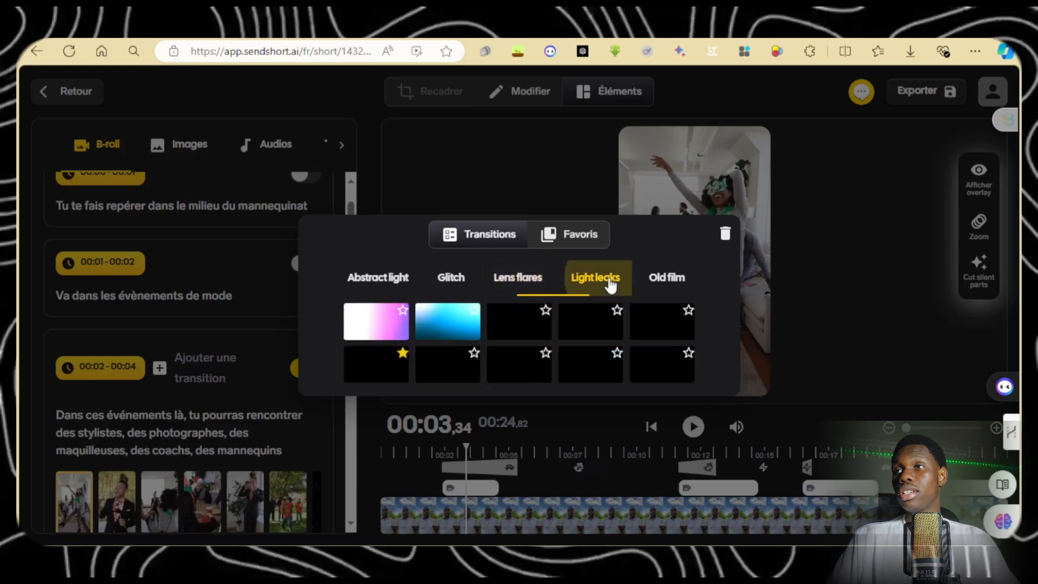
left_click(666, 281)
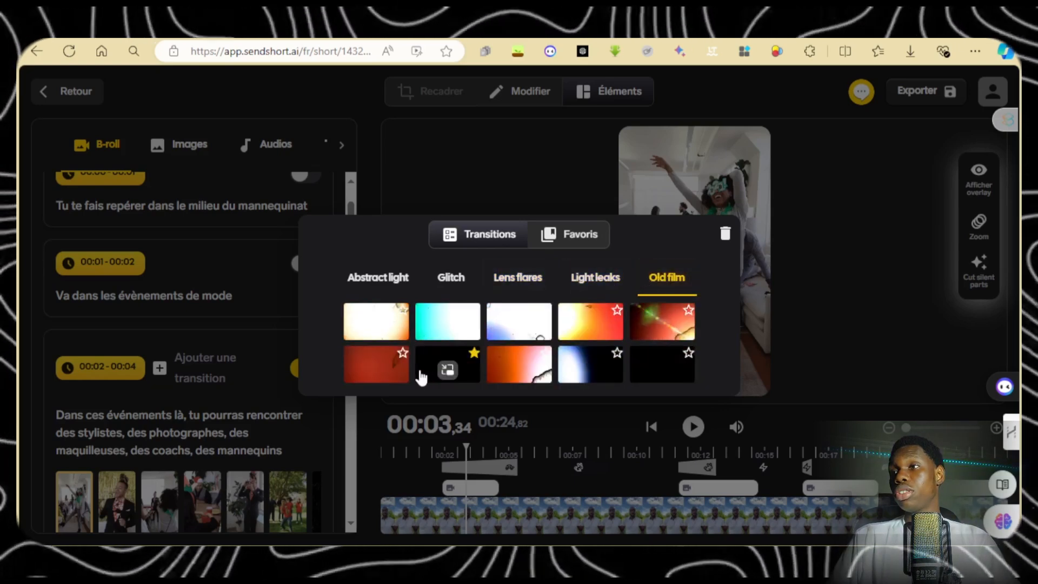
left_click(423, 370)
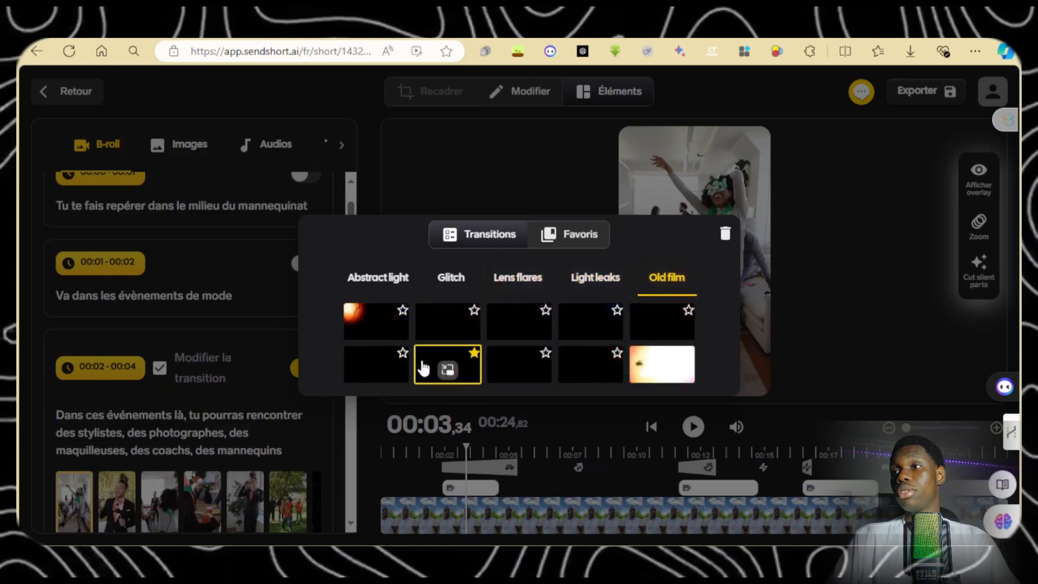
left_click(261, 357)
Play the Short at the first B-roll clip and again around the 00:11-00:14 clip to preview the transition and B-roll.
left_click(692, 427)
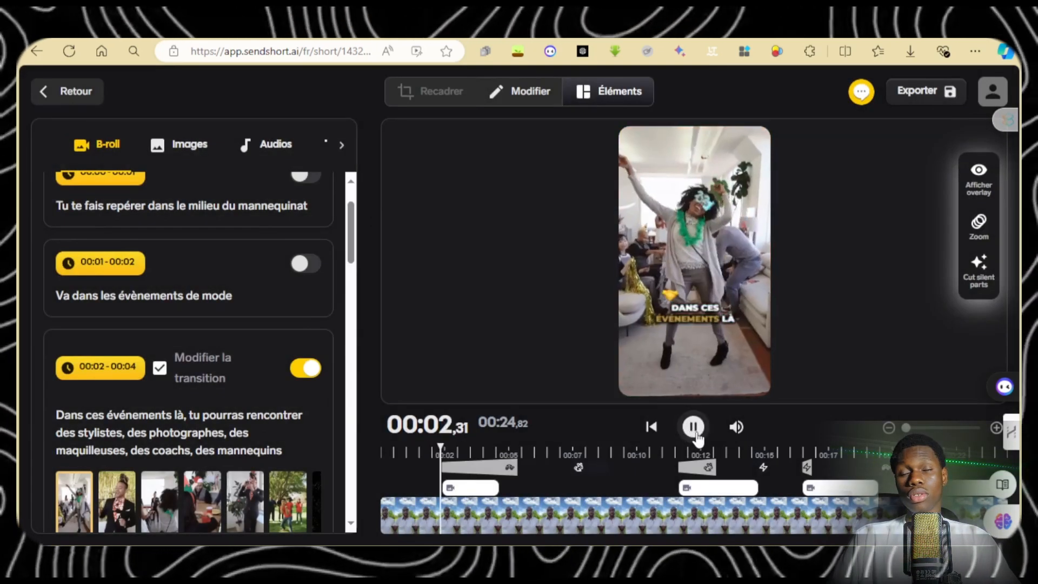
left_click(694, 428)
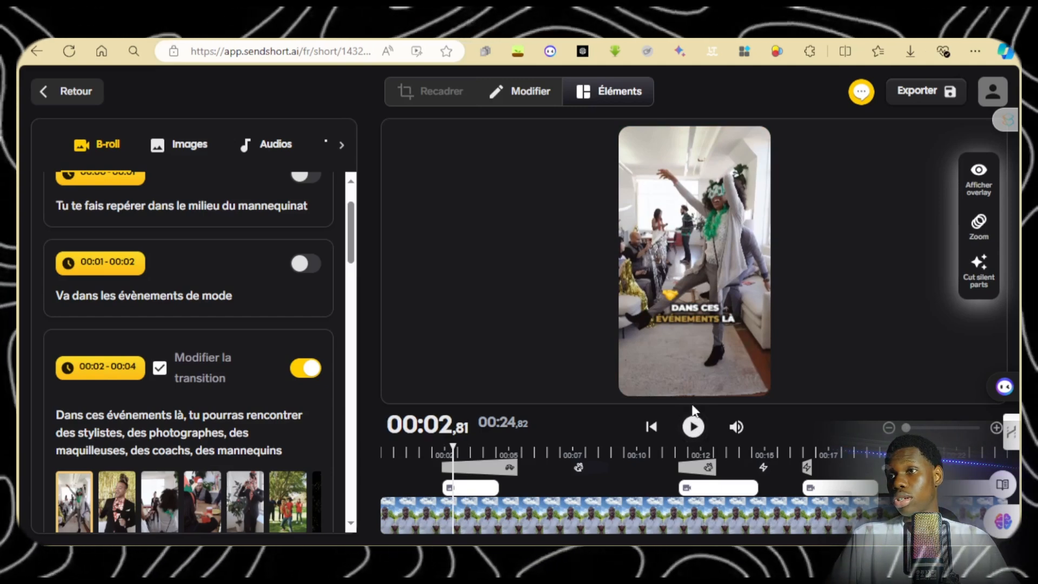
left_click(667, 451)
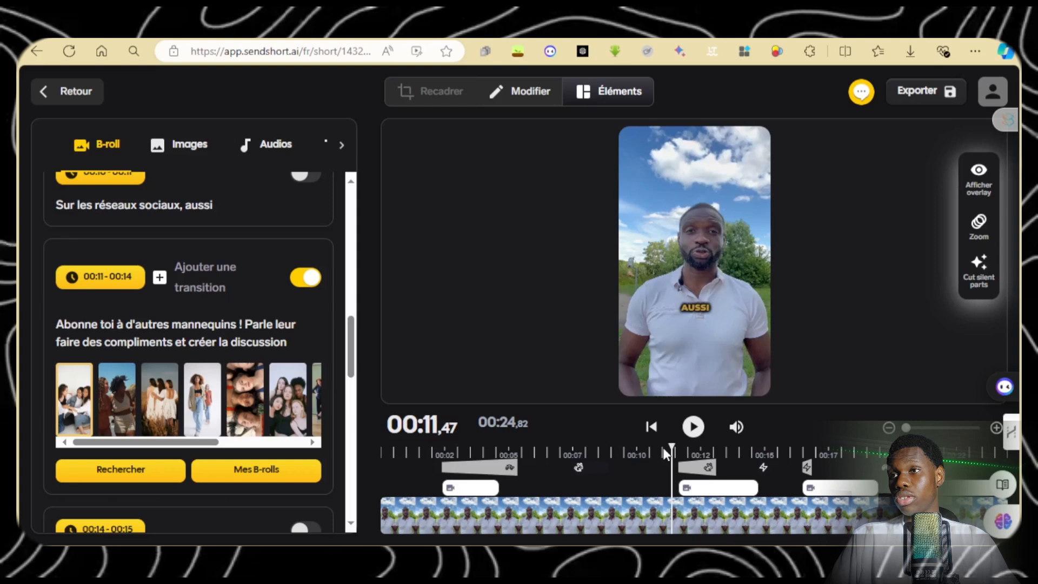
left_click(695, 427)
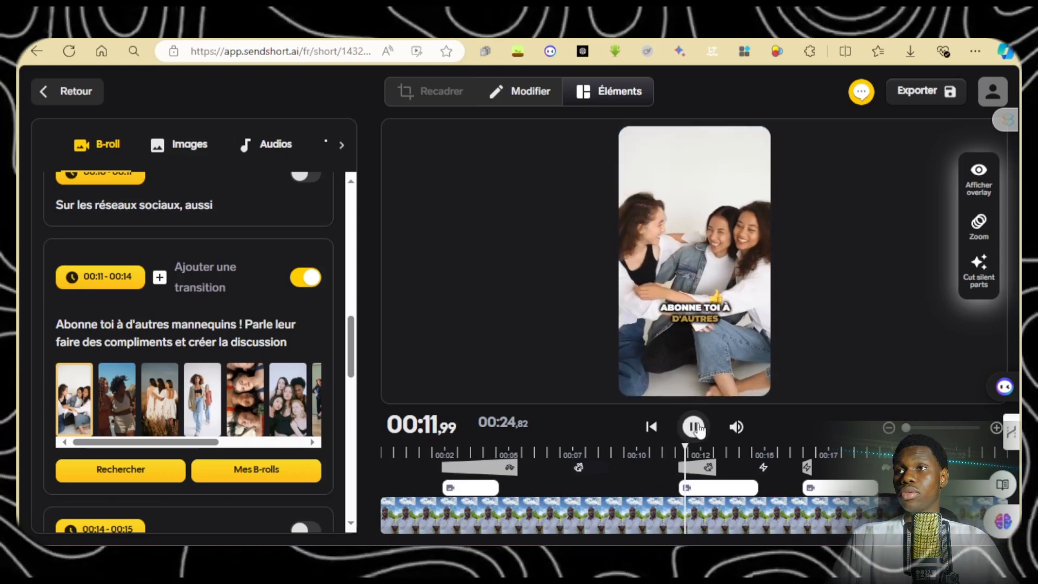
left_click(695, 427)
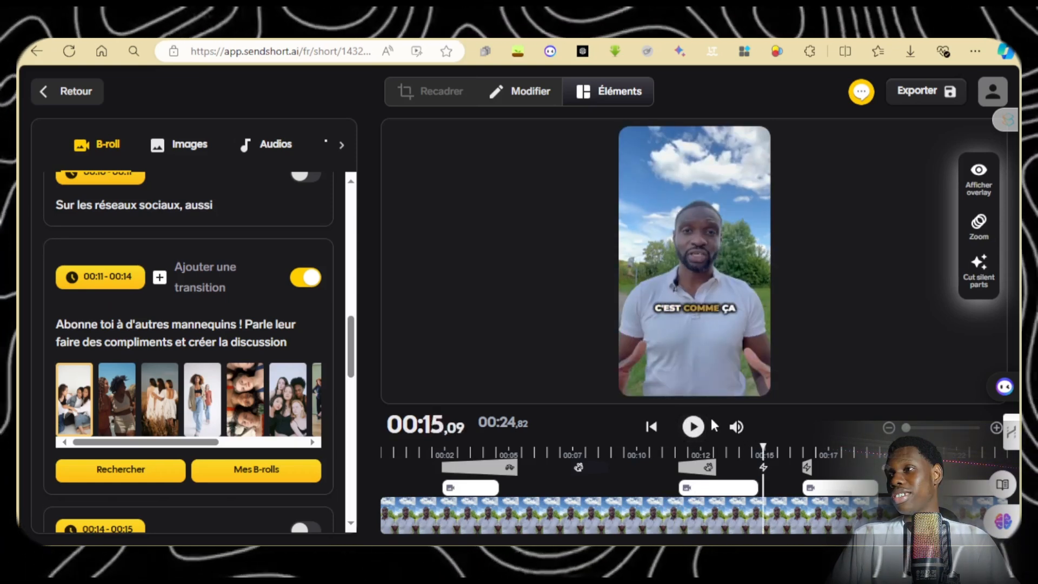
Look through the alternative clips for the 00:11-00:14 segment, the keyword search and the personal B-roll library.
scroll(232, 324, "down", 1)
left_click_drag(170, 368, 227, 370)
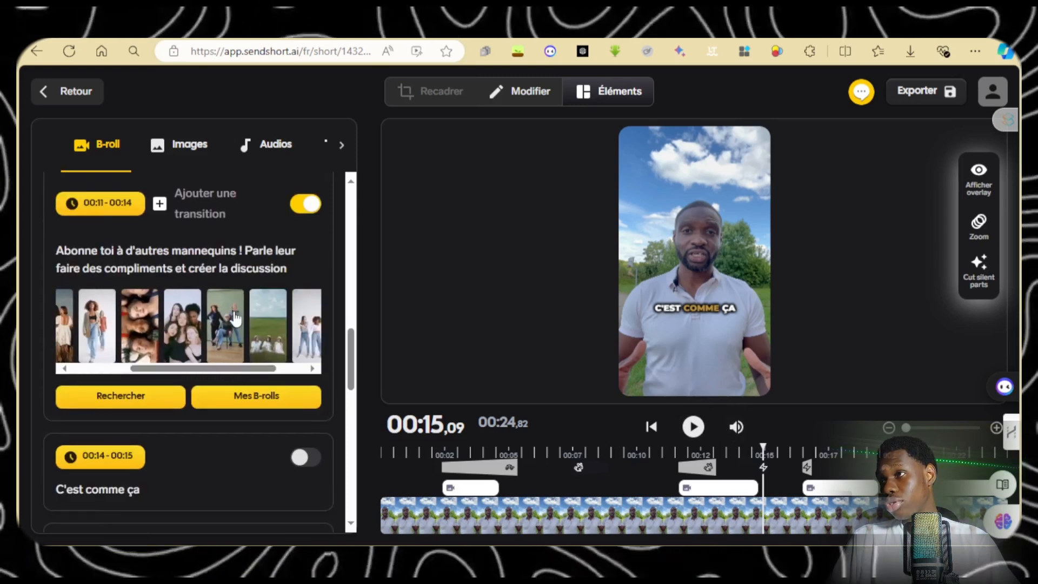
left_click(120, 396)
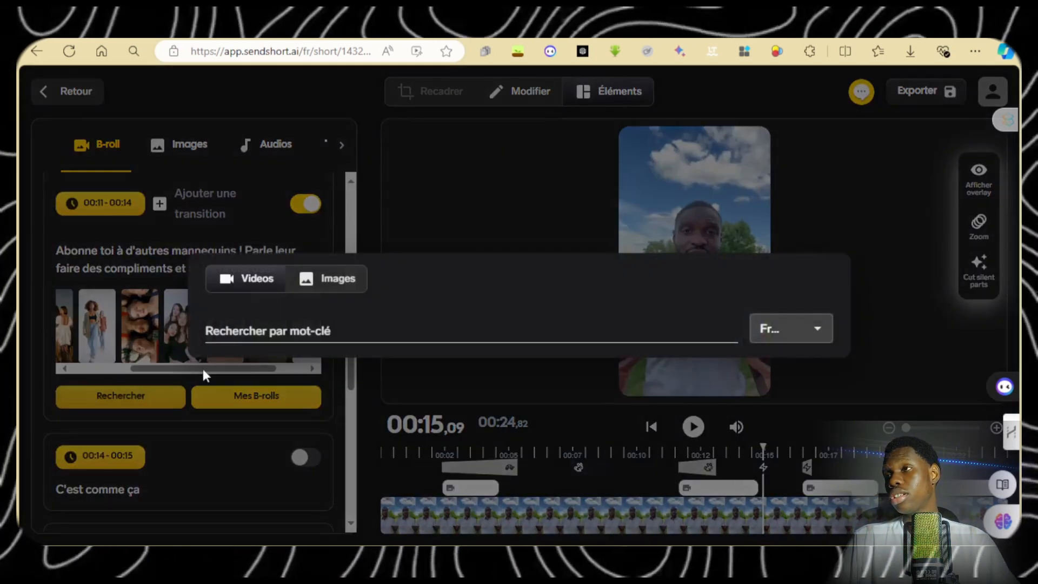
left_click(289, 401)
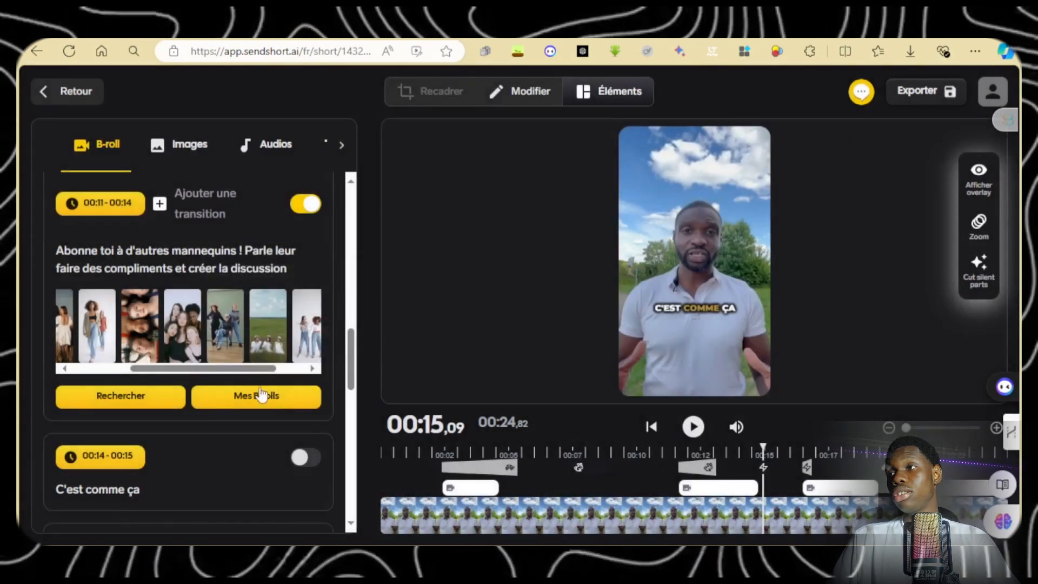
left_click_drag(232, 374, 272, 374)
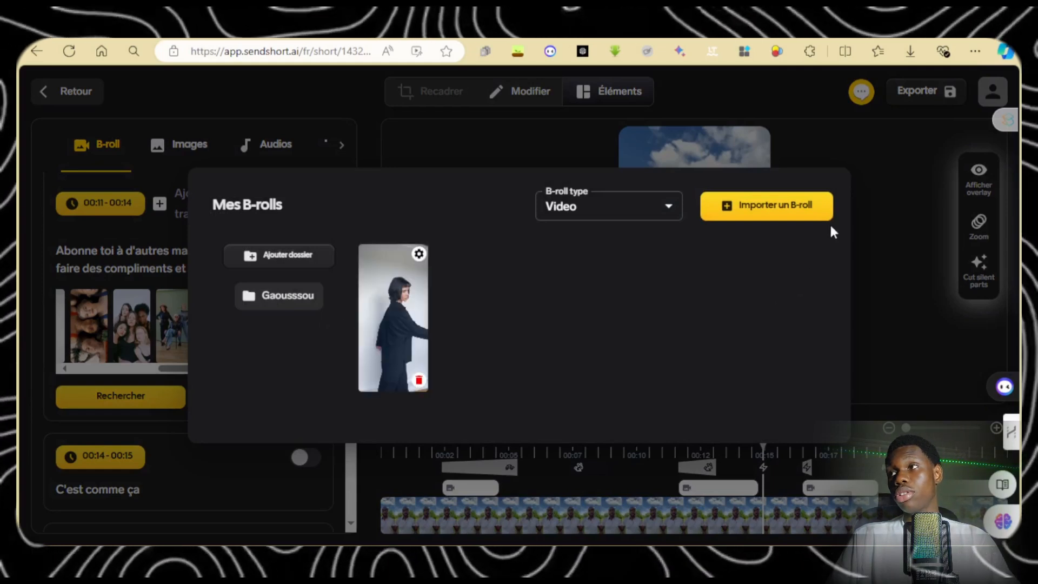
Examine the options for importing images and audio into the Short.
left_click(181, 147)
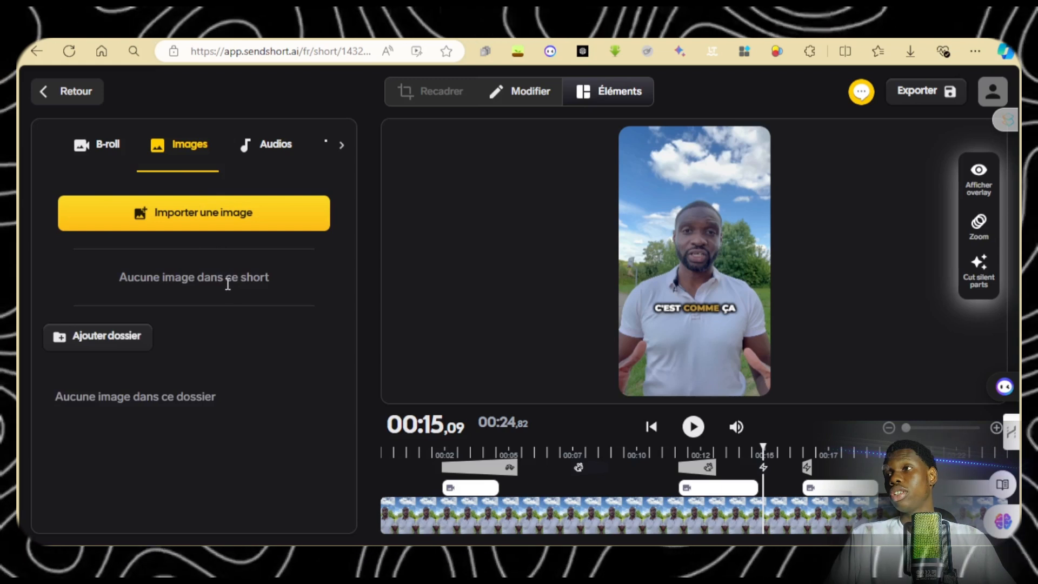
left_click(267, 144)
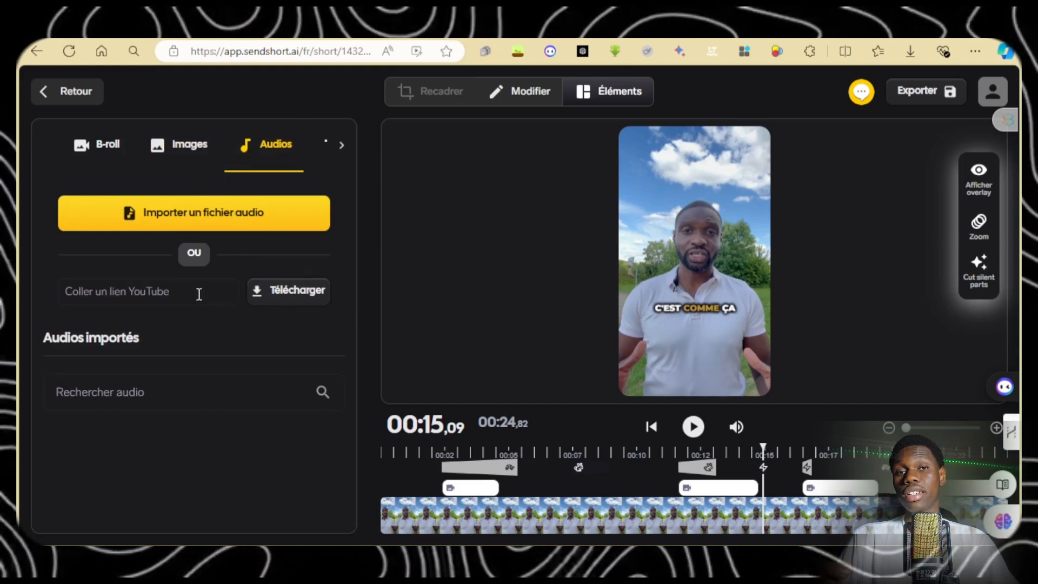
left_click(341, 145)
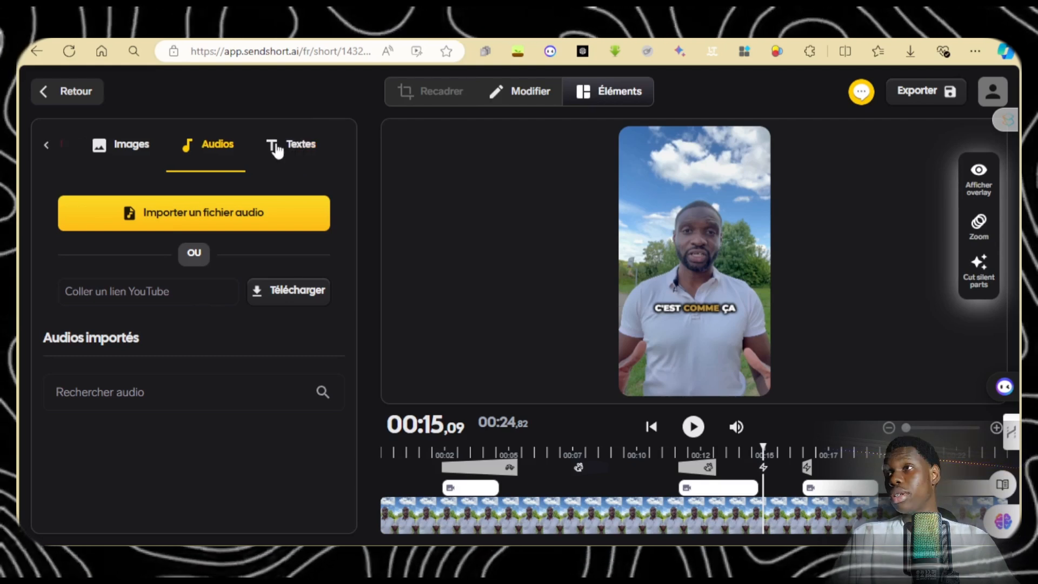
Add a text overlay reading "abonne toi" and position it in the upper part of the video.
left_click(292, 145)
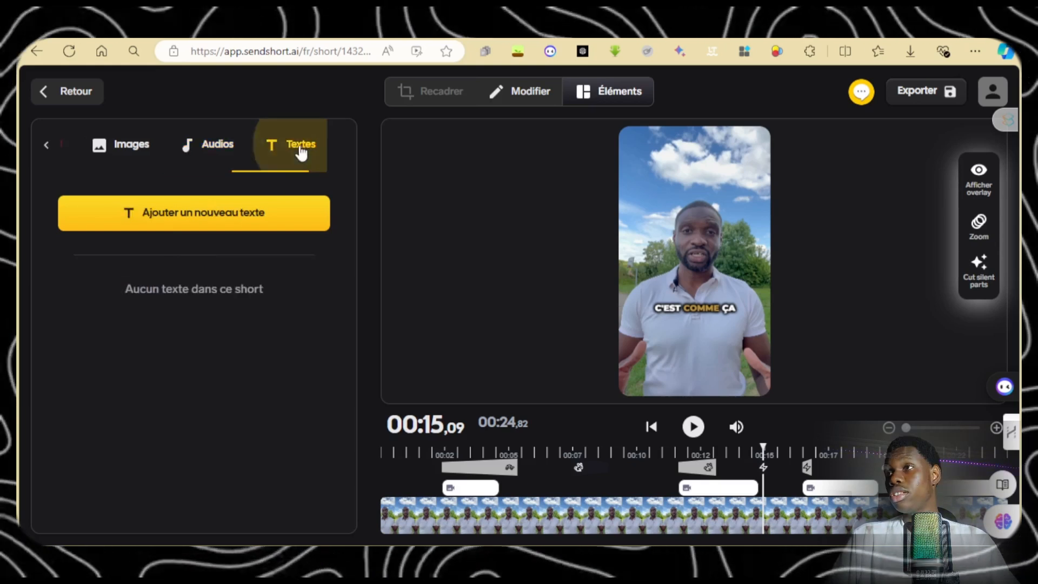
left_click(256, 216)
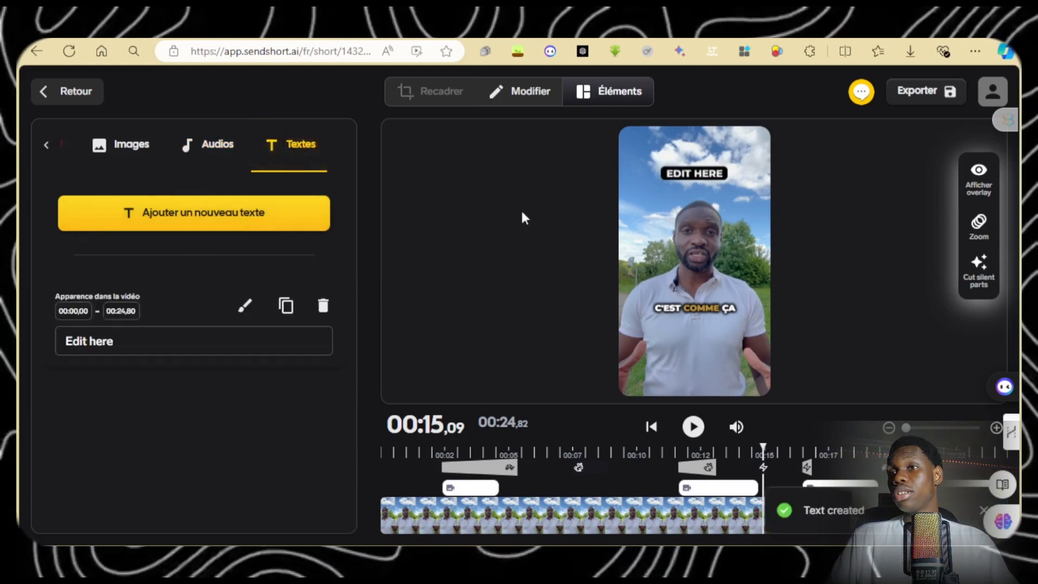
mouse_move(707, 169)
left_mouse_down()
mouse_move(708, 155)
mouse_move(695, 153)
mouse_move(701, 214)
mouse_move(701, 181)
left_mouse_up()
triple_click(159, 340)
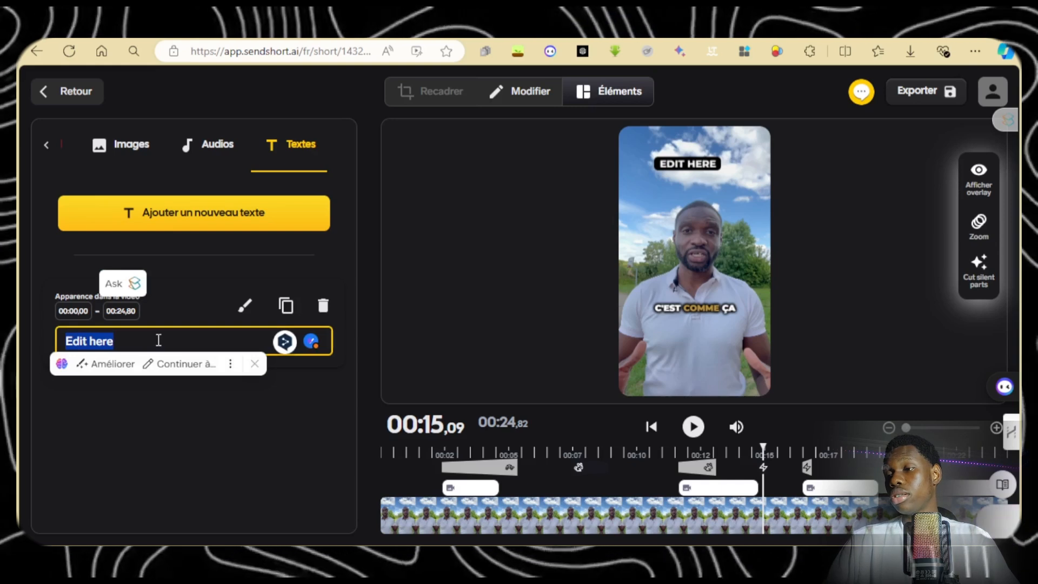
type("abonne")
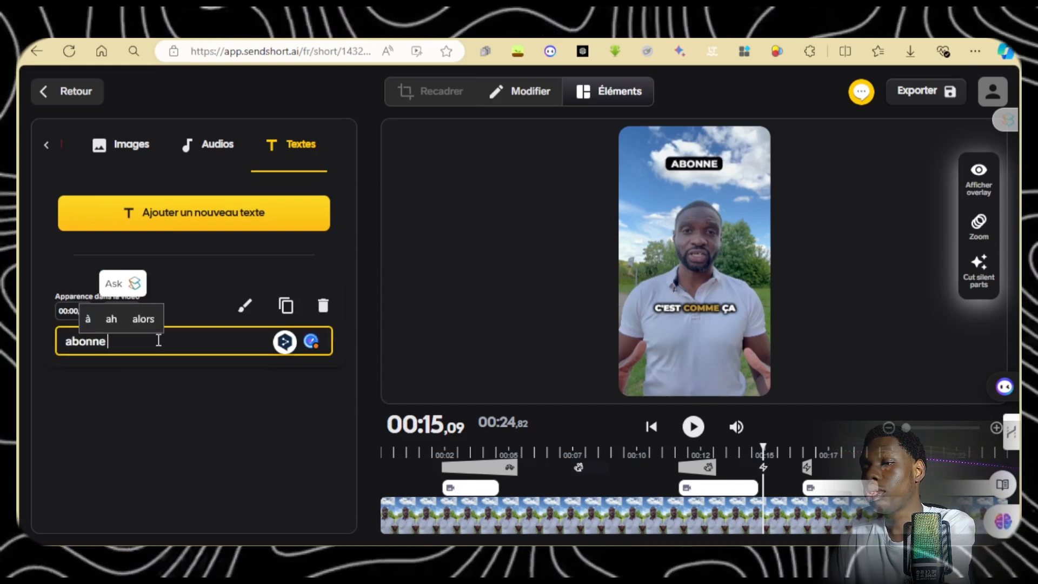
type(" toi")
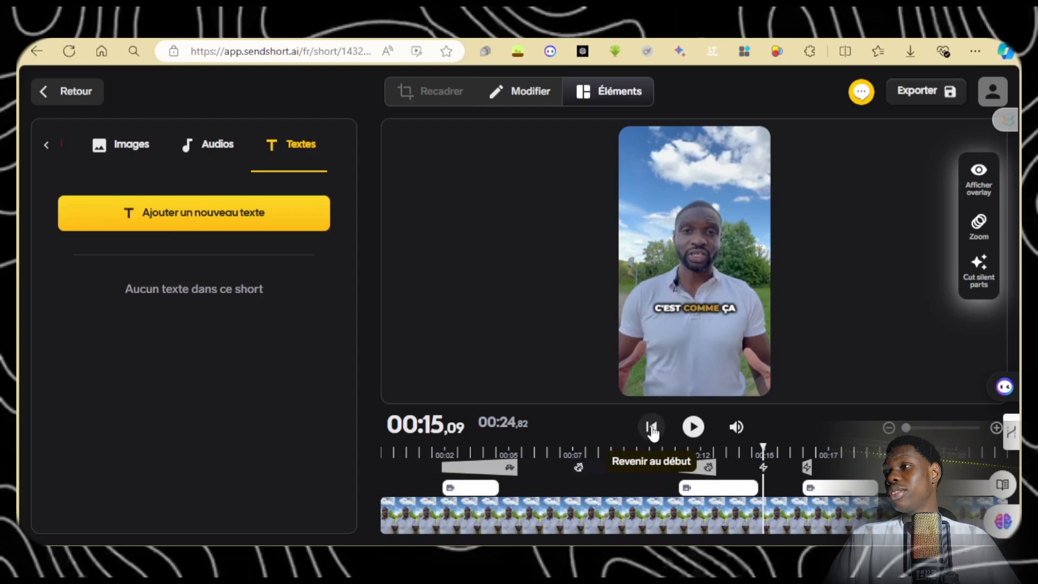
Export the Short and choose to download and schedule the rendered video.
left_click(651, 427)
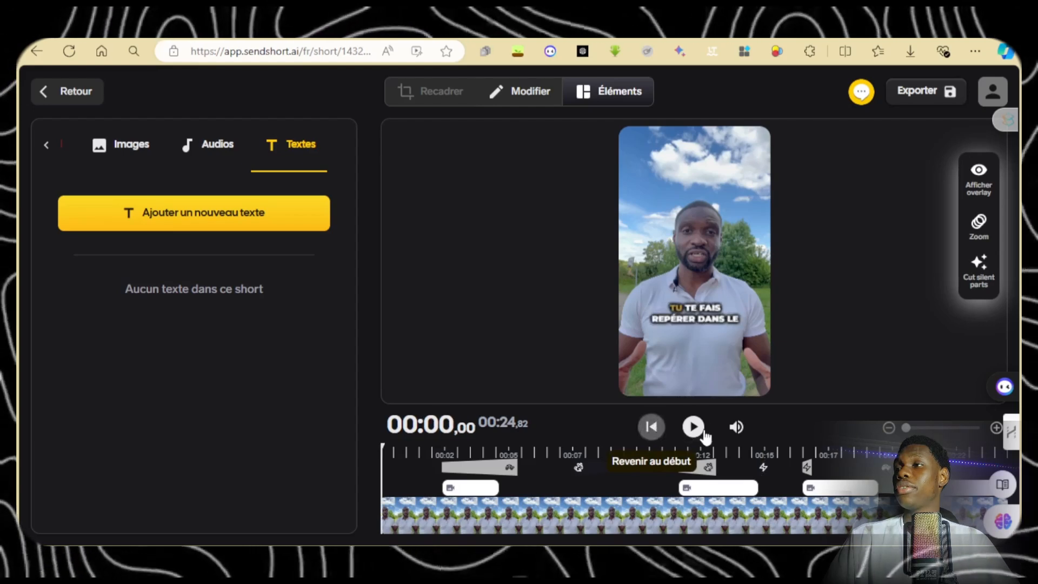
left_click(931, 91)
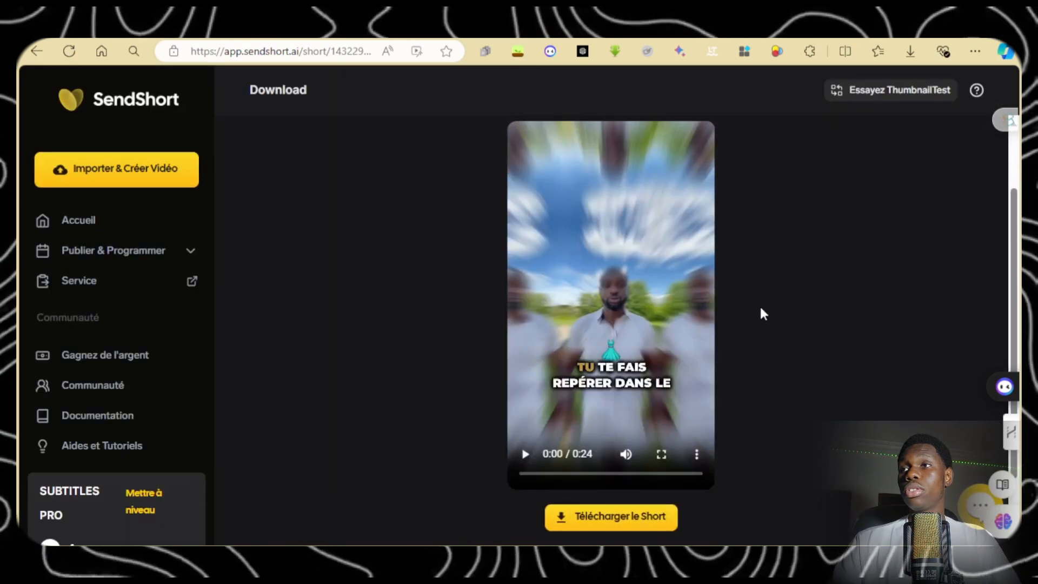
scroll(760, 304, "up", 2)
scroll(774, 319, "down", 2)
scroll(778, 309, "up", 2)
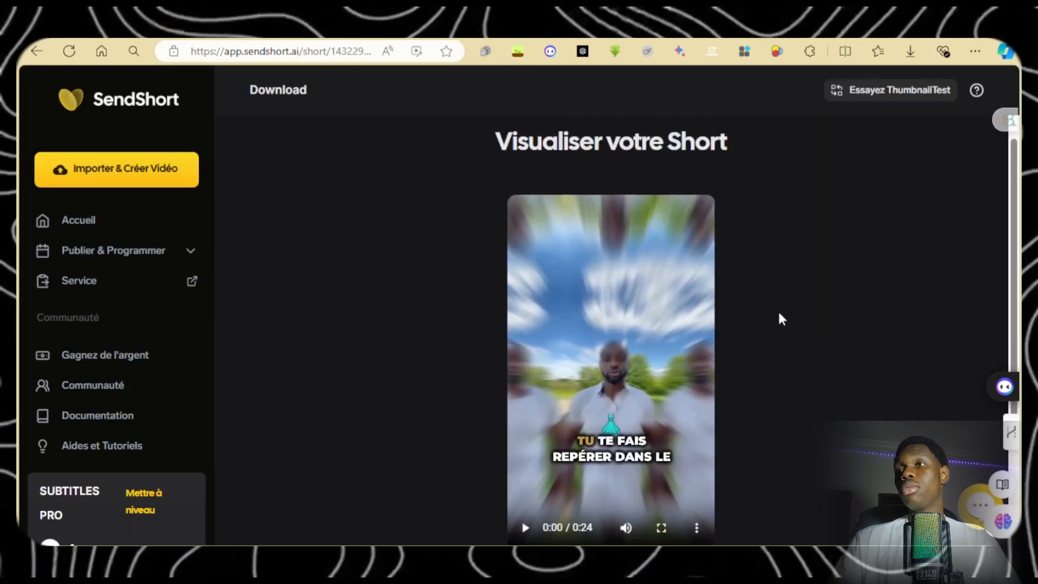
scroll(777, 316, "down", 2)
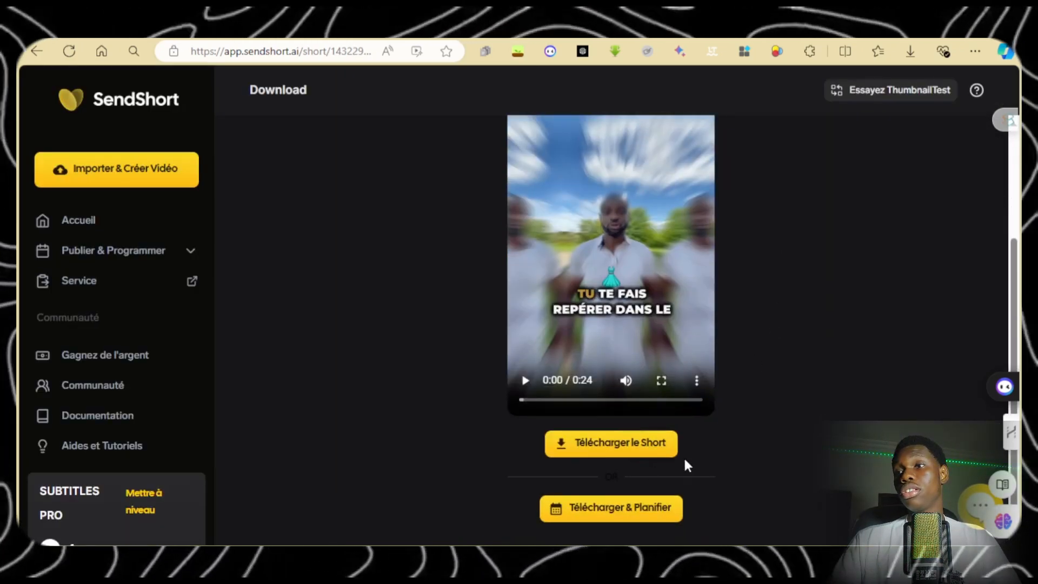
left_click(612, 515)
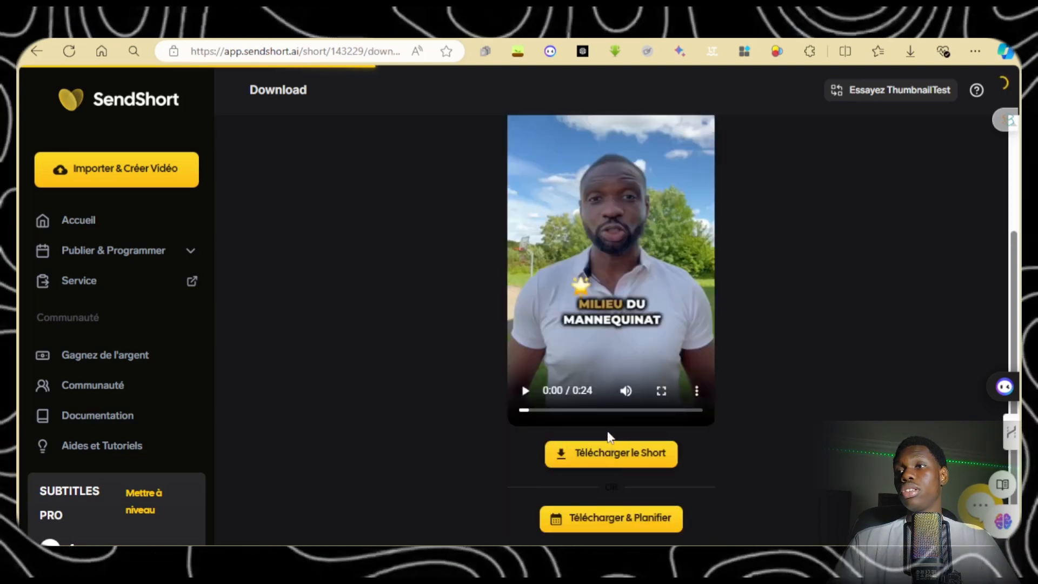